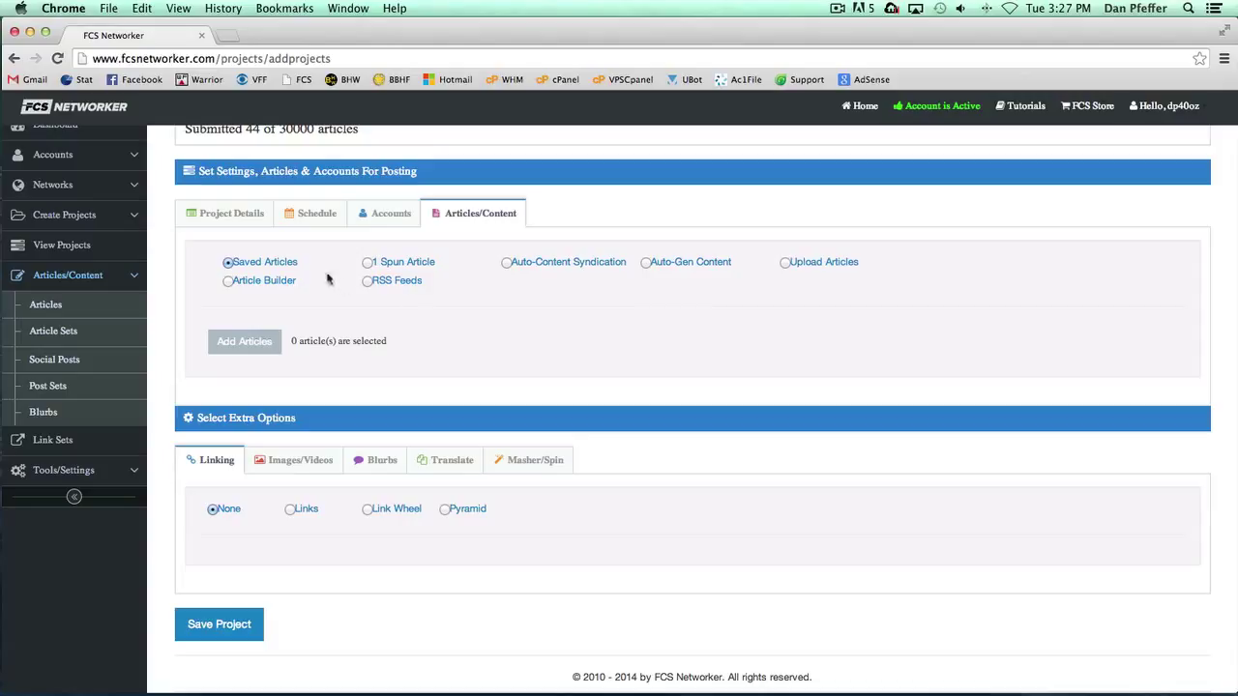
Step: Review the blog submission project's details, schedule, accounts and articles/content settings in turn
{"action": "left_click", "coordinate": [236, 220]}
{"action": "left_click", "coordinate": [322, 215]}
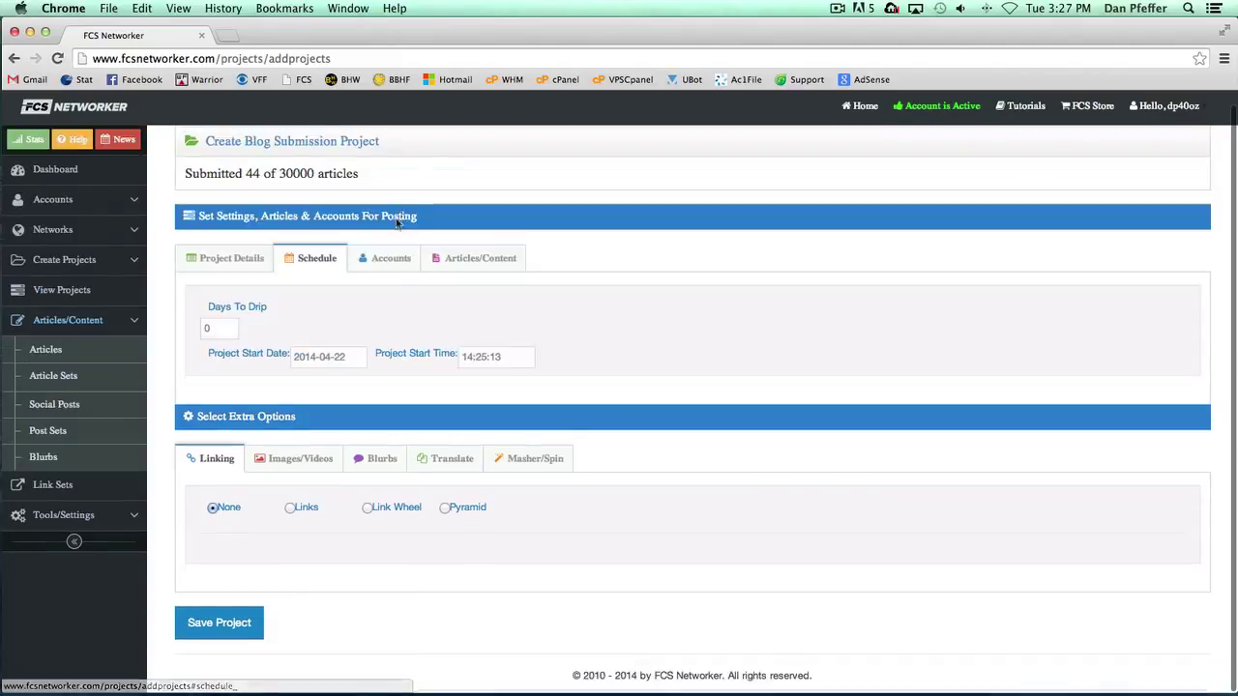
{"action": "left_click", "coordinate": [406, 265]}
{"action": "left_click", "coordinate": [472, 272]}
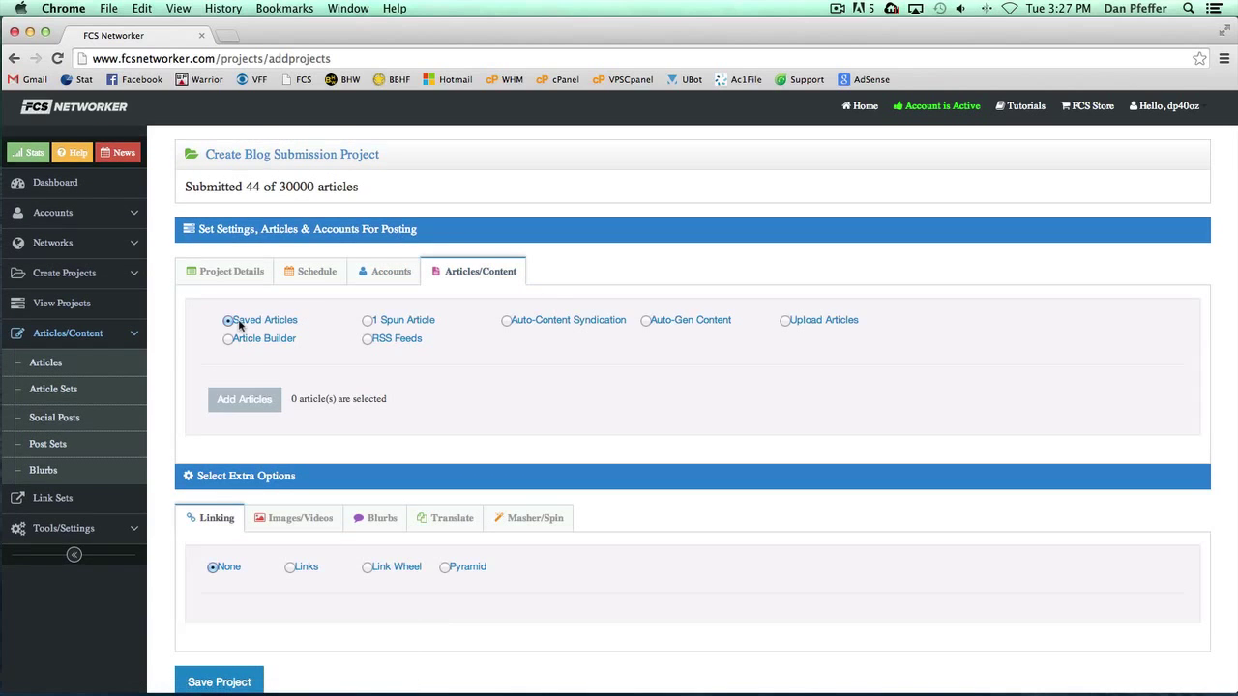
{"action": "scroll", "coordinate": [513, 328], "scroll_direction": "down", "scroll_amount": 1}
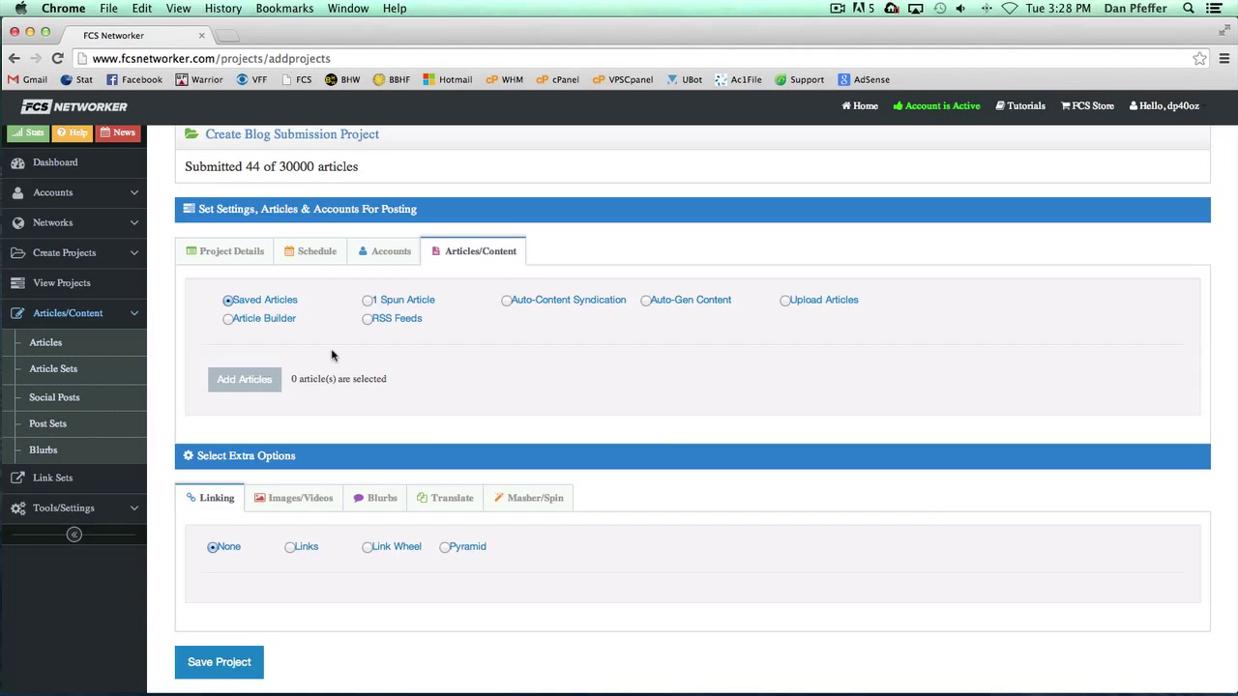
Step: Browse the saved articles available to the project, filter them by New Set 1, and return to the unfiltered list before closing it
{"action": "left_click", "coordinate": [245, 380]}
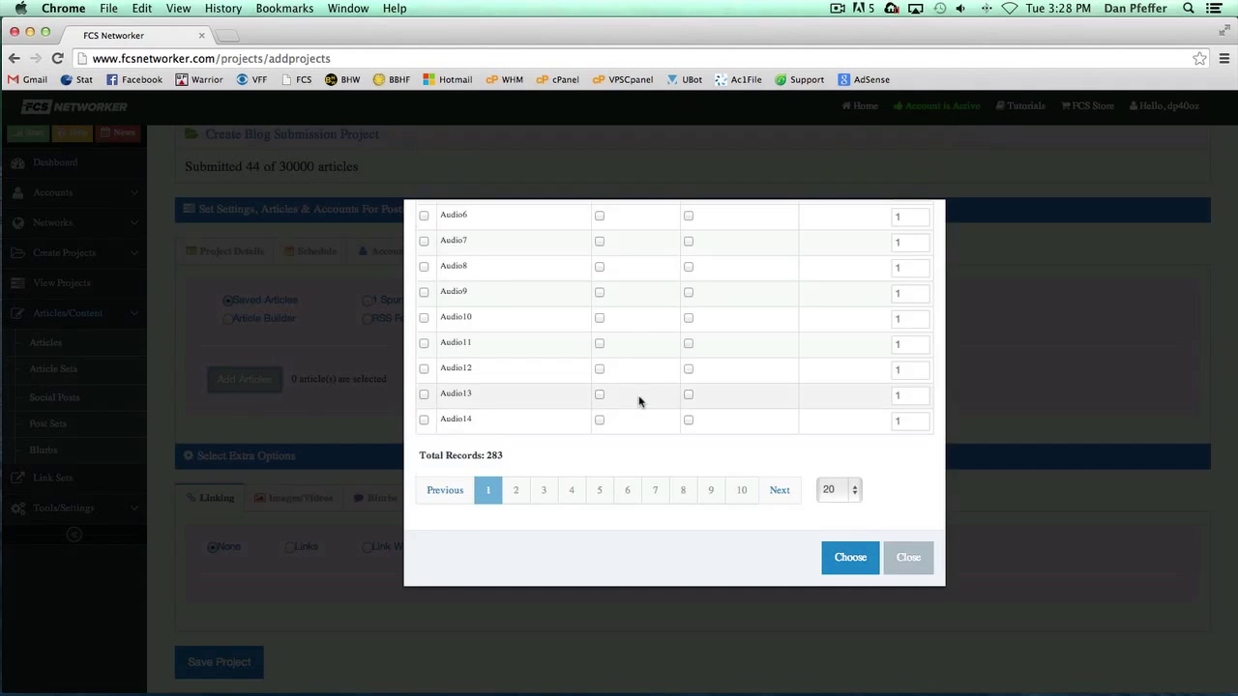
{"action": "scroll", "coordinate": [638, 401], "scroll_direction": "up", "scroll_amount": 5}
{"action": "scroll", "coordinate": [638, 400], "scroll_direction": "down", "scroll_amount": 10}
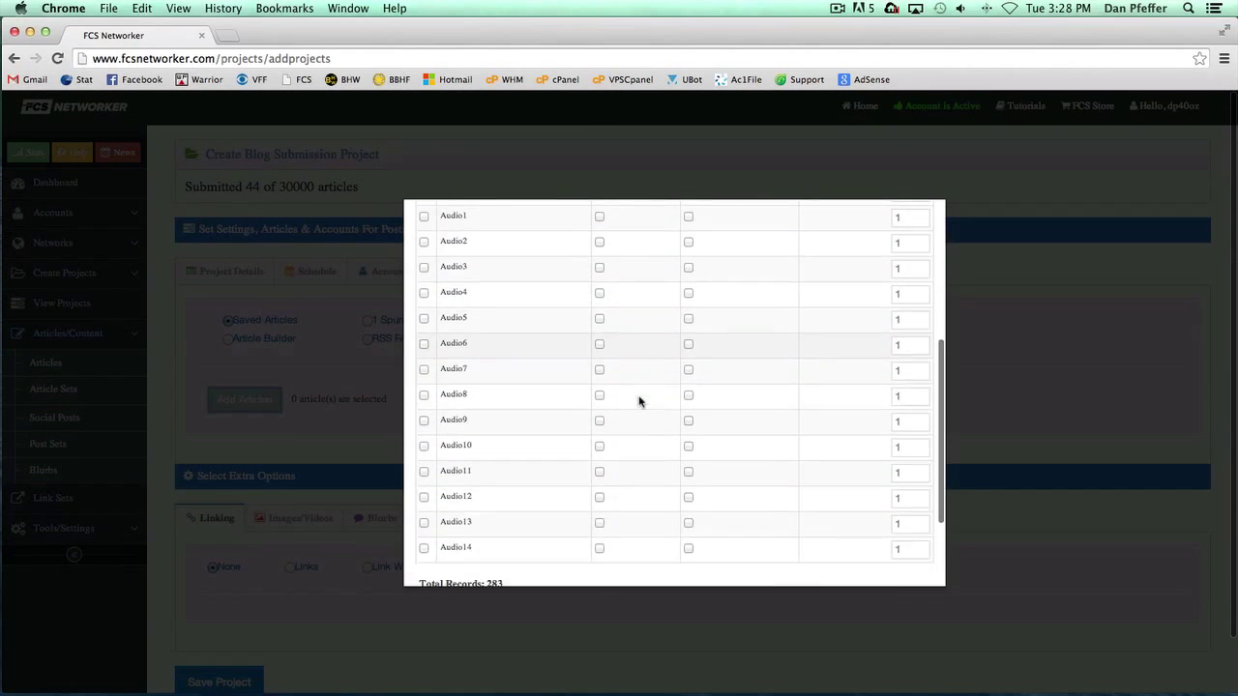
{"action": "scroll", "coordinate": [638, 401], "scroll_direction": "up", "scroll_amount": 10}
{"action": "left_click", "coordinate": [567, 286]}
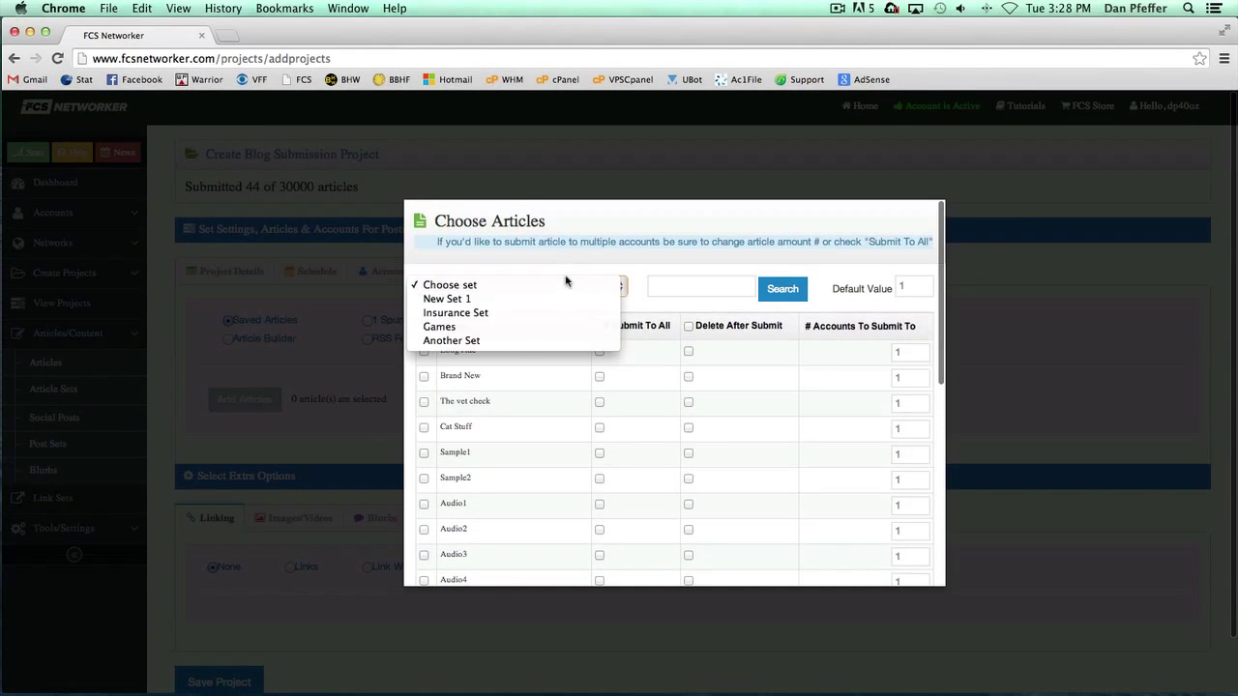
{"action": "left_click", "coordinate": [514, 297]}
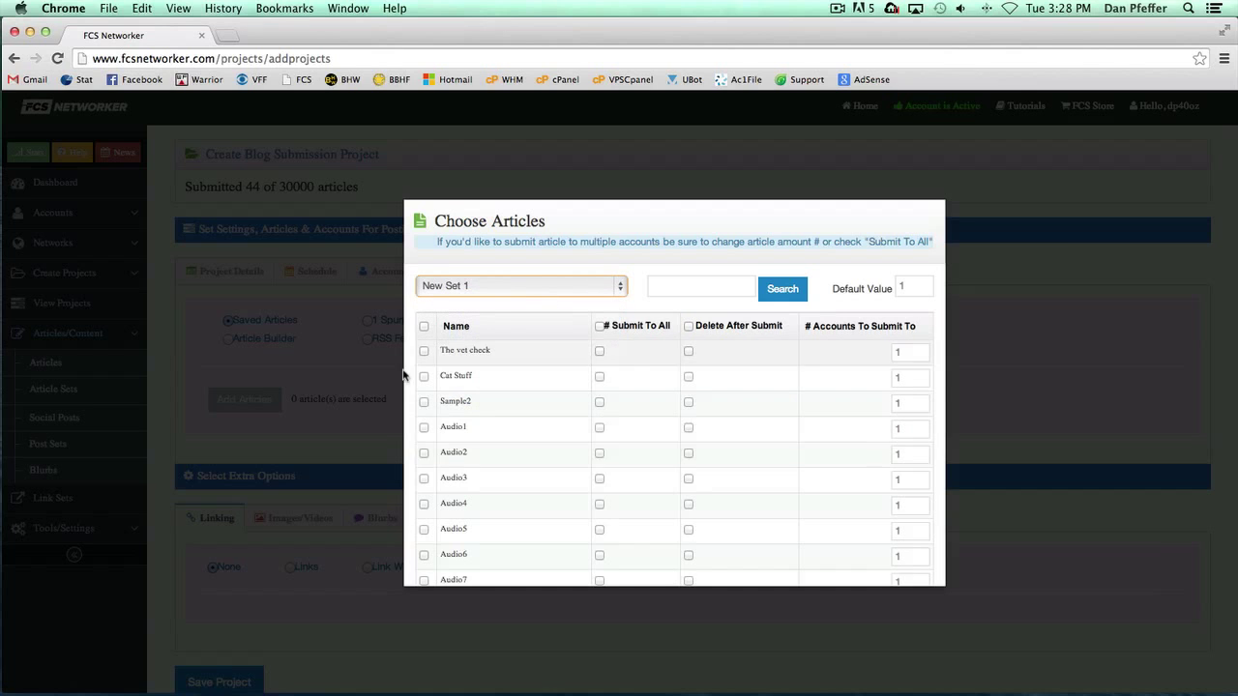
{"action": "scroll", "coordinate": [570, 364], "scroll_direction": "down", "scroll_amount": 5}
{"action": "scroll", "coordinate": [570, 363], "scroll_direction": "up", "scroll_amount": 5}
{"action": "left_click", "coordinate": [541, 286]}
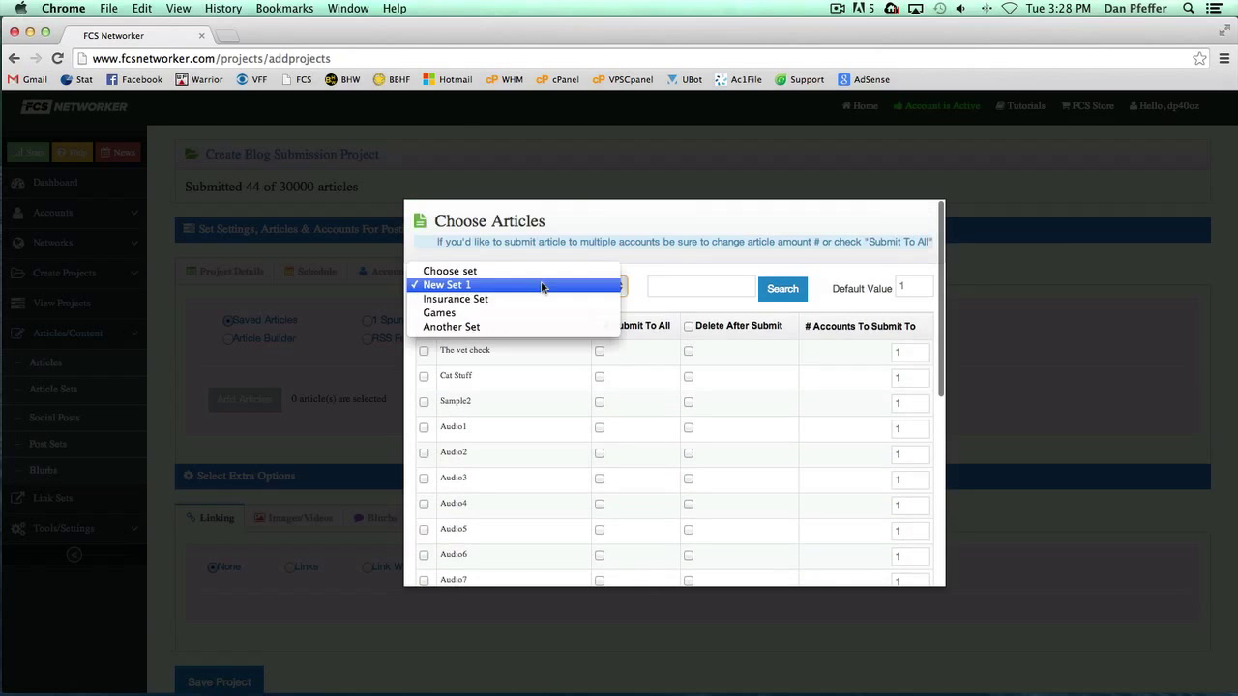
{"action": "left_click", "coordinate": [545, 273]}
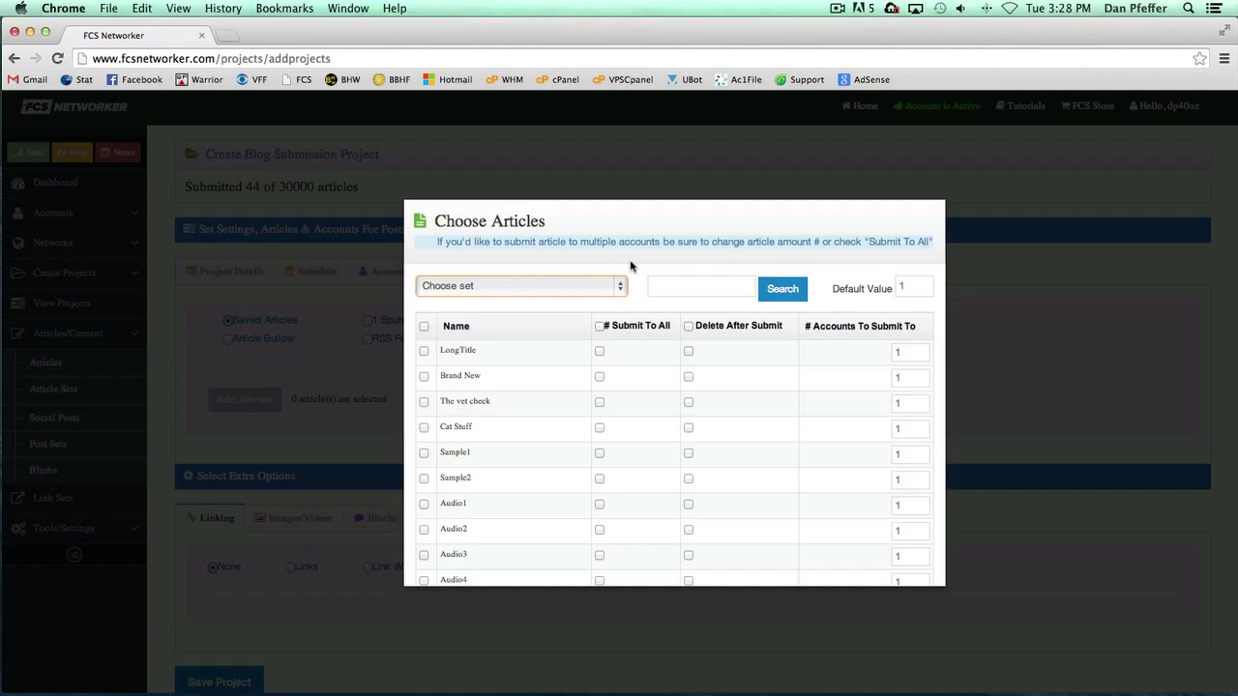
{"action": "left_click", "coordinate": [668, 188]}
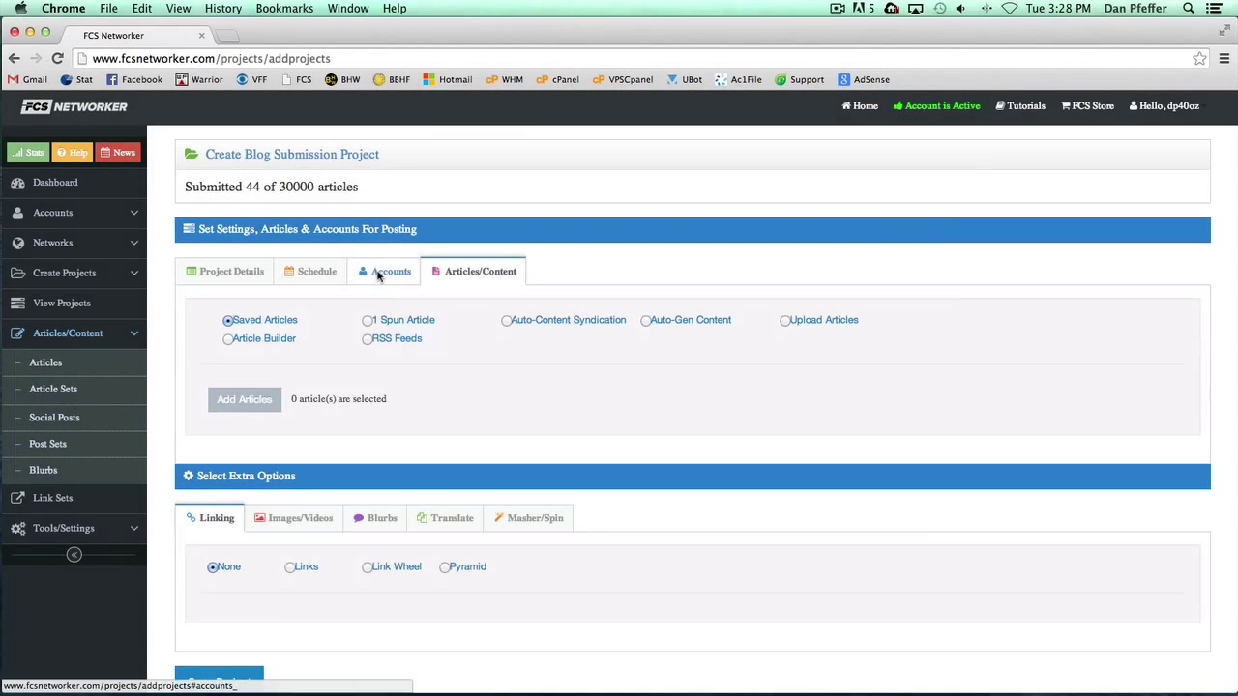
Step: Choose all 20 listed accounts for the project's posting
{"action": "left_click", "coordinate": [377, 273]}
{"action": "left_click", "coordinate": [248, 332]}
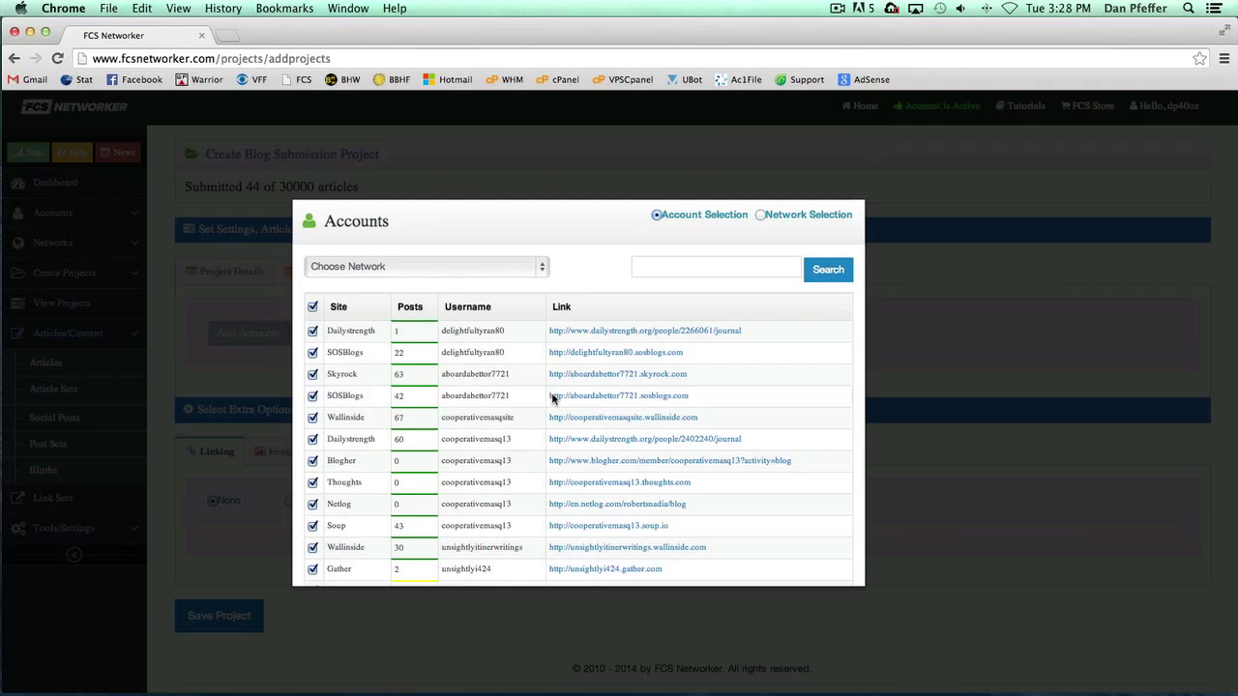
{"action": "scroll", "coordinate": [553, 398], "scroll_direction": "down", "scroll_amount": 5}
{"action": "left_click", "coordinate": [768, 564]}
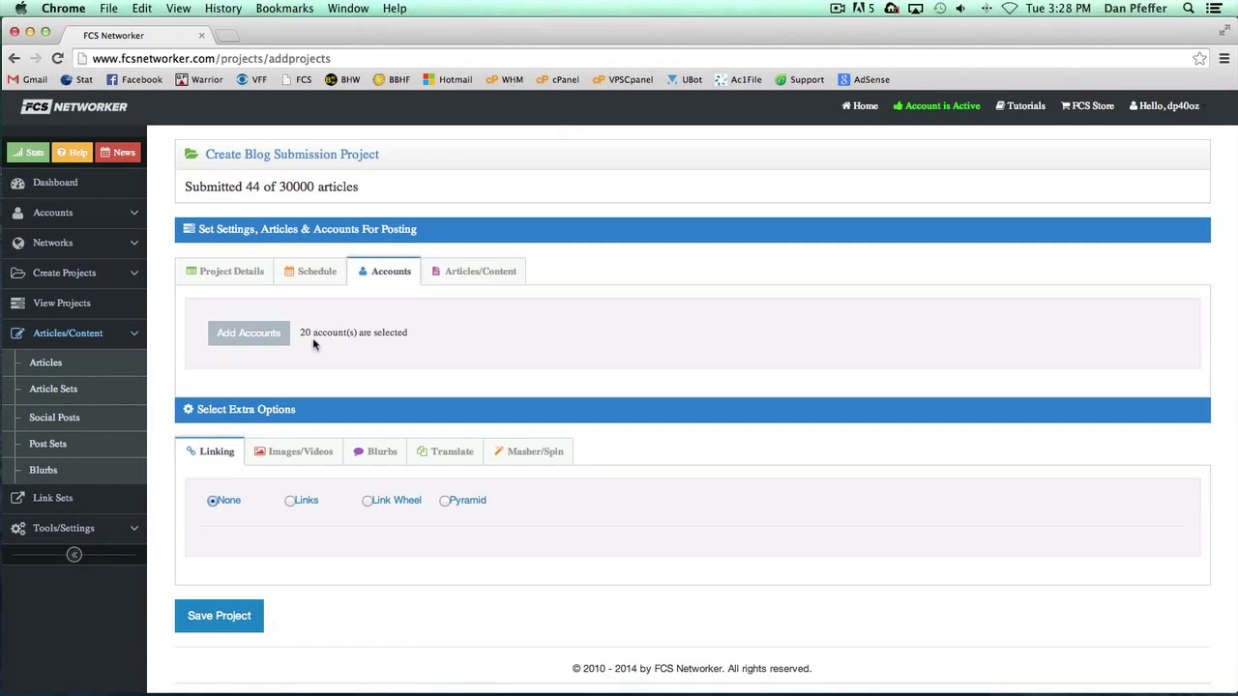
Step: Open the saved articles selection for the project and select only the LongTitle article
{"action": "left_click", "coordinate": [492, 275]}
{"action": "left_click", "coordinate": [254, 401]}
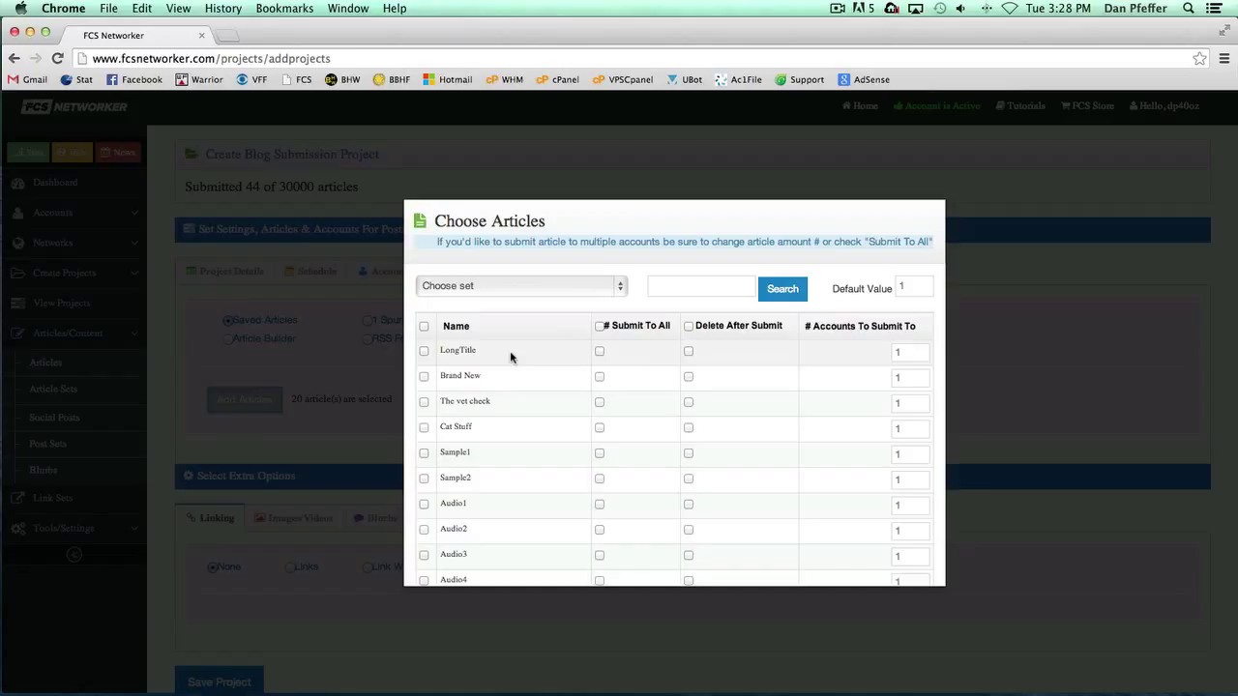
{"action": "left_click", "coordinate": [424, 351]}
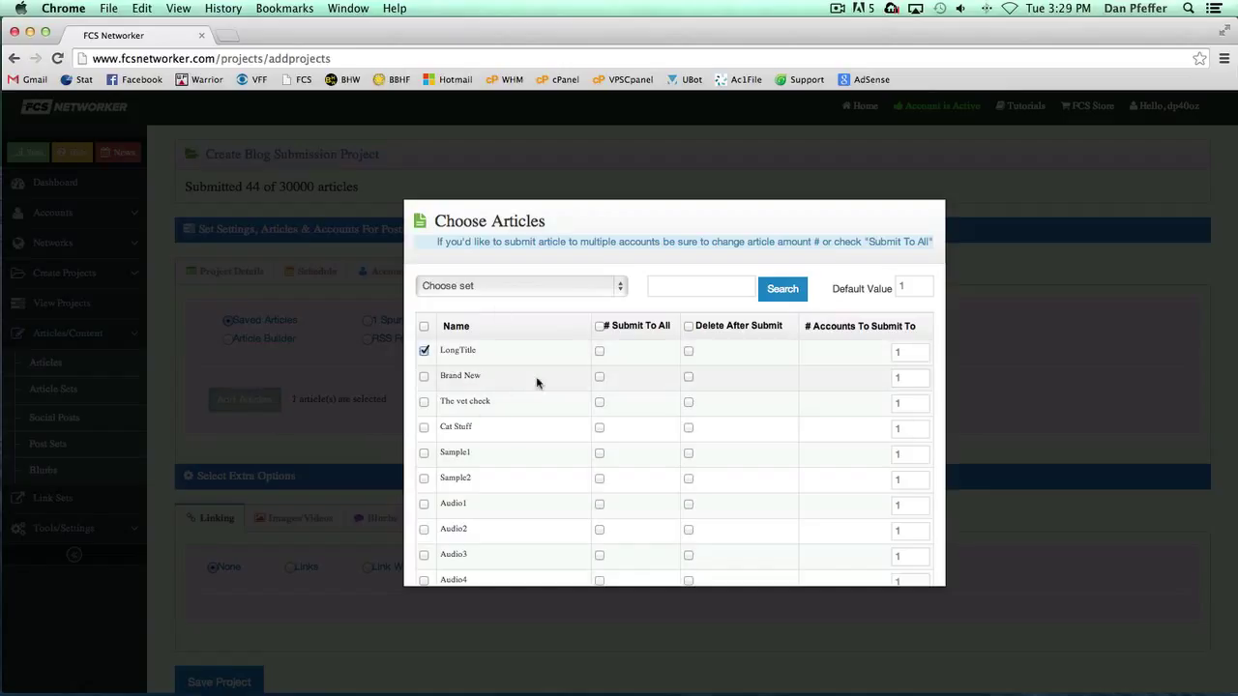
{"action": "scroll", "coordinate": [667, 382], "scroll_direction": "down", "scroll_amount": 10}
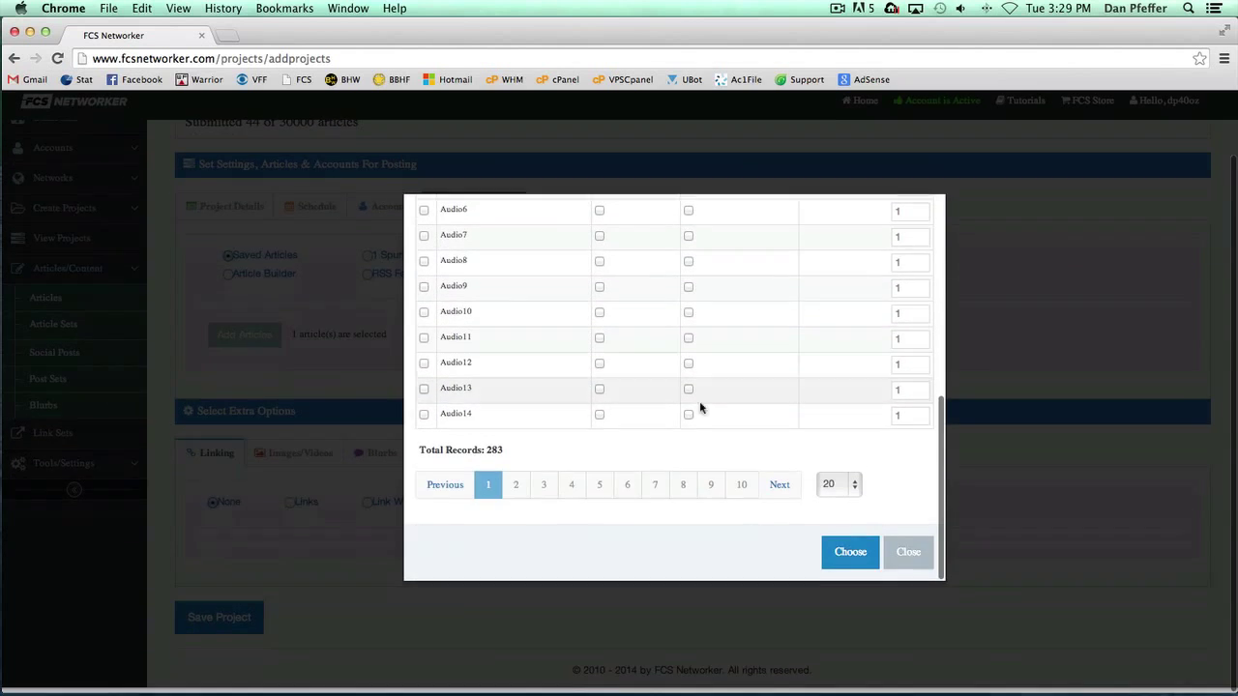
{"action": "scroll", "coordinate": [715, 488], "scroll_direction": "up", "scroll_amount": 10}
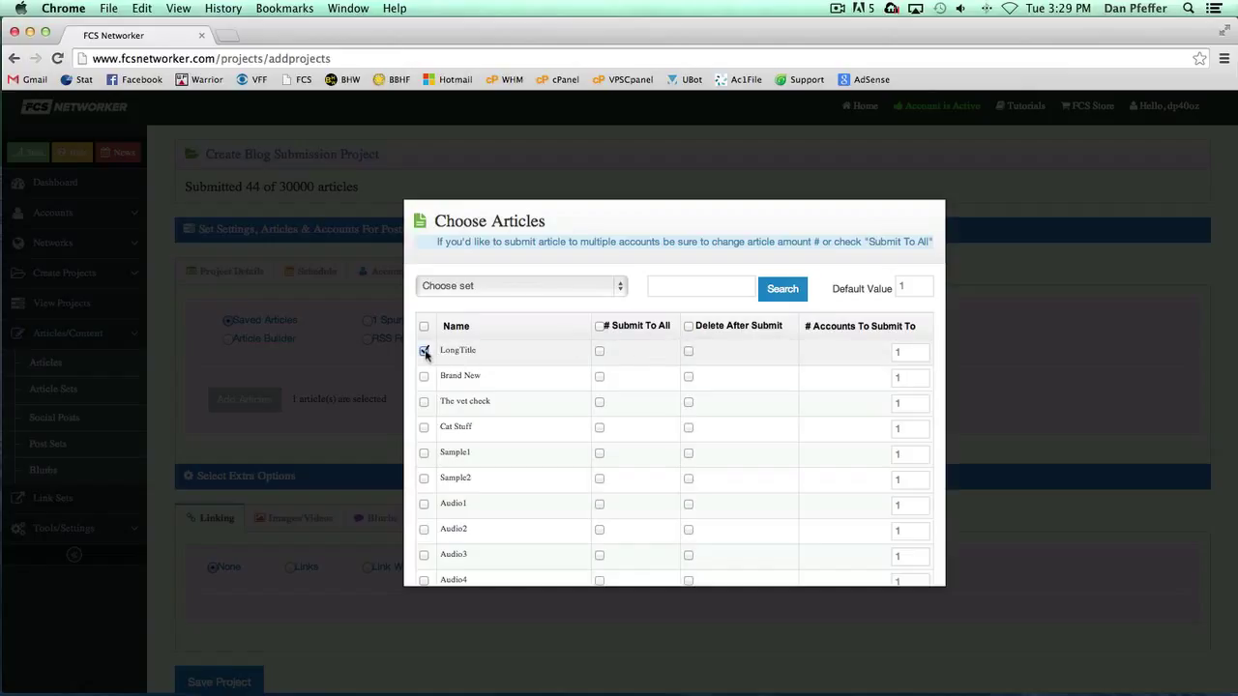
Step: Switch Submit To All on and off for the LongTitle article, and deselect and reselect that article
{"action": "left_click", "coordinate": [600, 352]}
{"action": "left_click", "coordinate": [599, 352]}
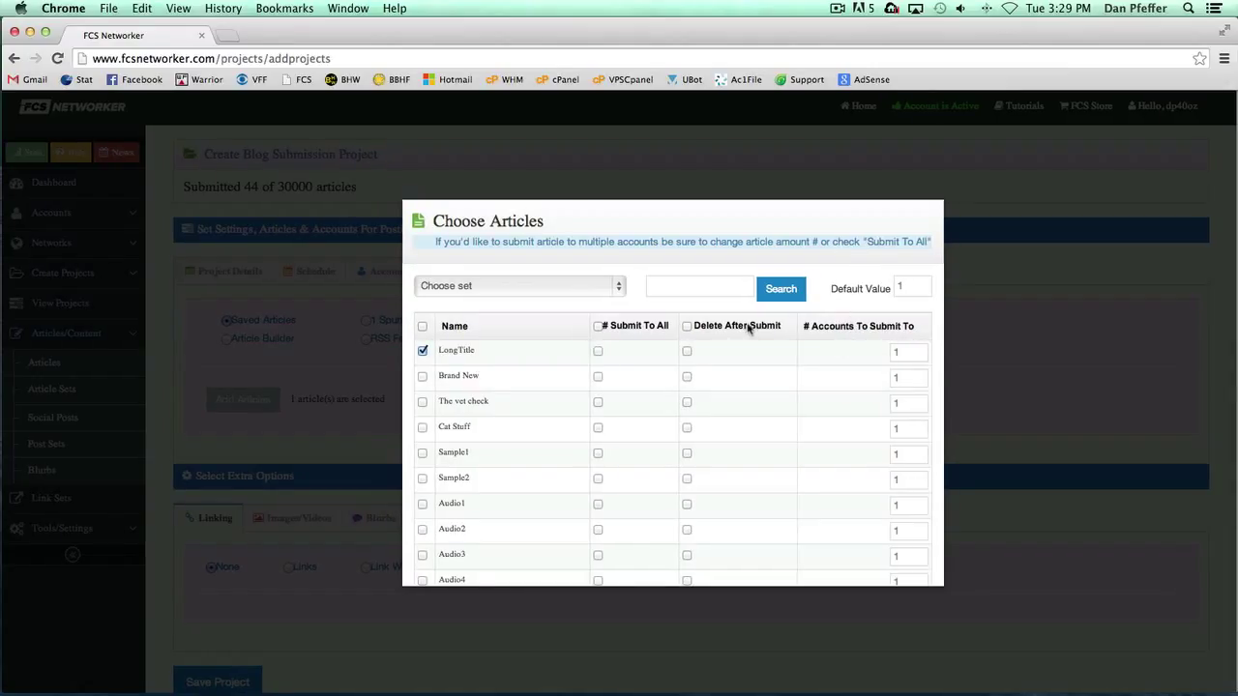
{"action": "left_click", "coordinate": [422, 352]}
{"action": "left_click", "coordinate": [422, 352]}
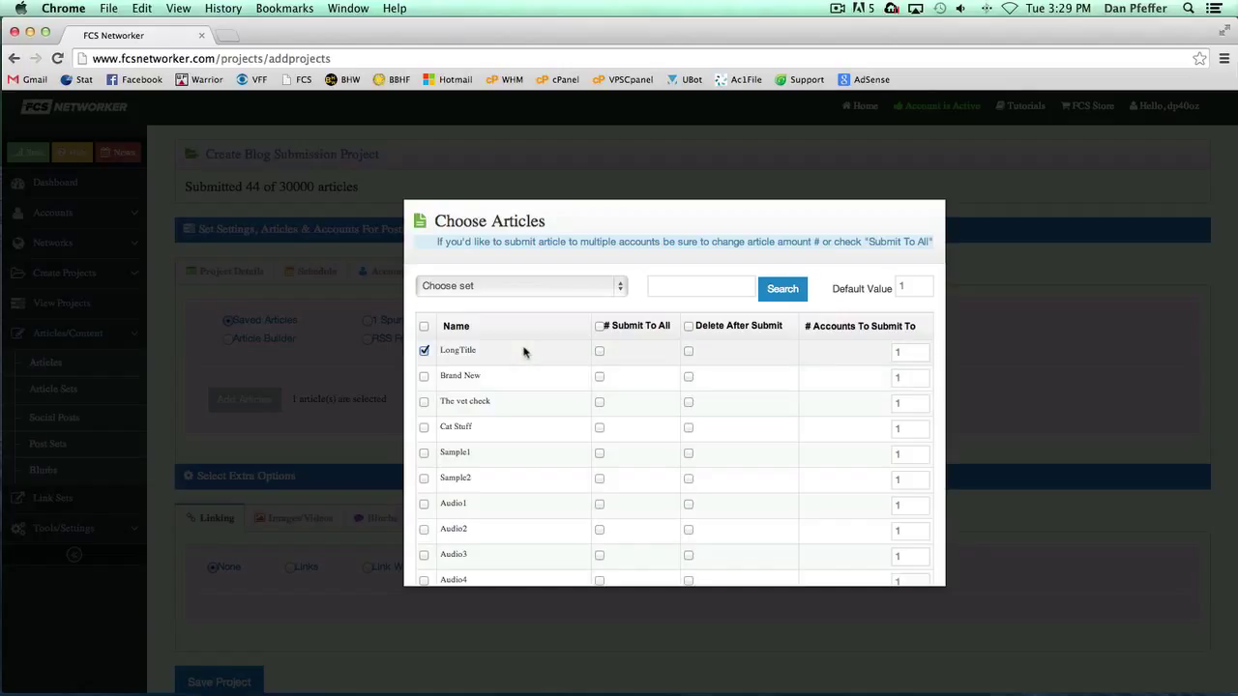
Step: Assign all 20 listed saved articles to the project and compare them with the selected accounts
{"action": "left_click", "coordinate": [423, 326]}
{"action": "scroll", "coordinate": [868, 378], "scroll_direction": "down", "scroll_amount": 10}
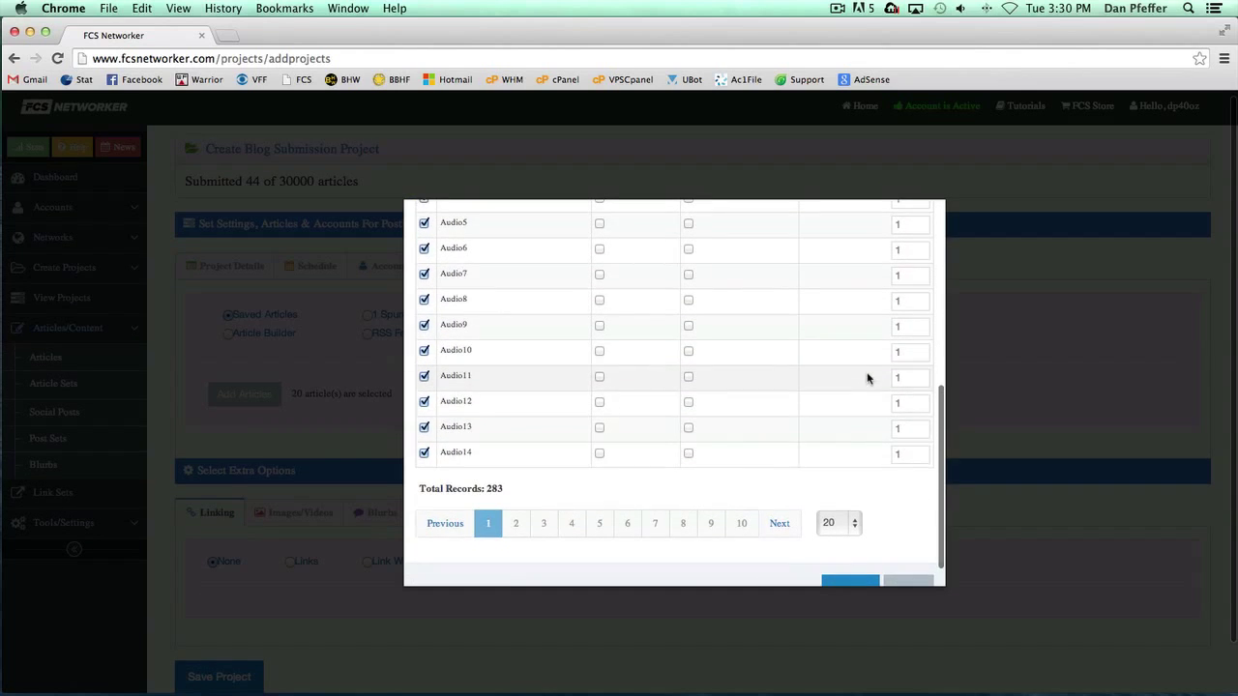
{"action": "scroll", "coordinate": [874, 495], "scroll_direction": "up", "scroll_amount": 15}
{"action": "scroll", "coordinate": [912, 378], "scroll_direction": "down", "scroll_amount": 10}
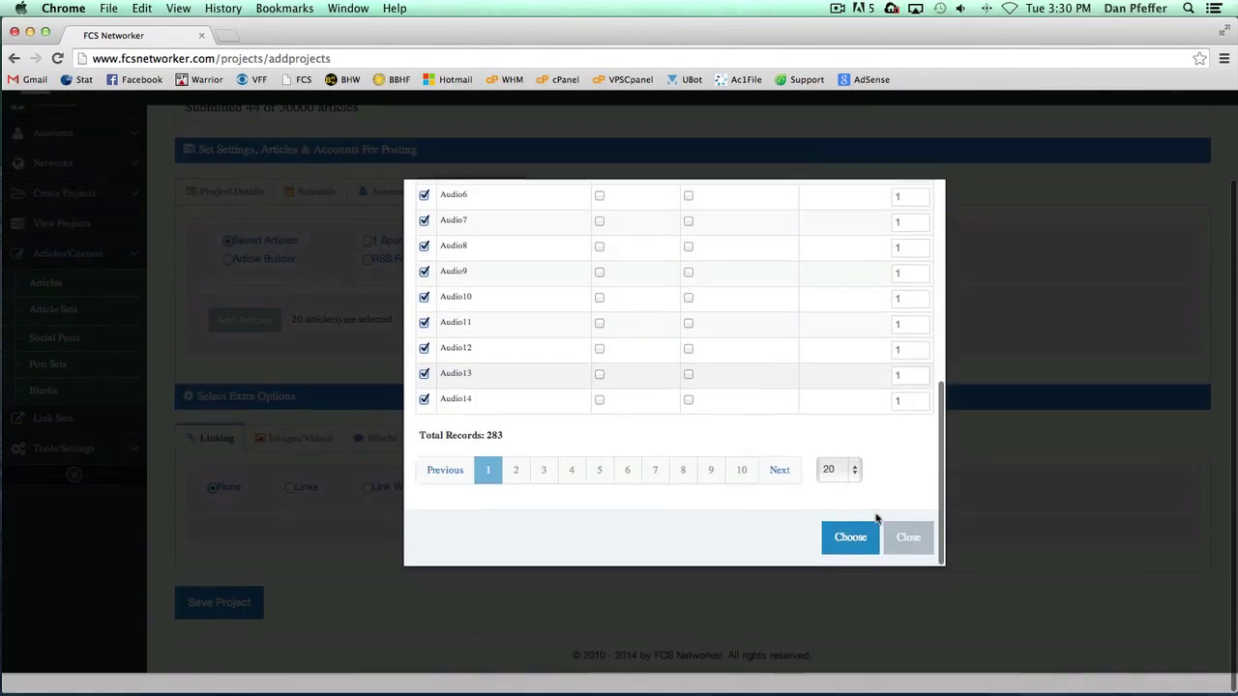
{"action": "left_click", "coordinate": [844, 551]}
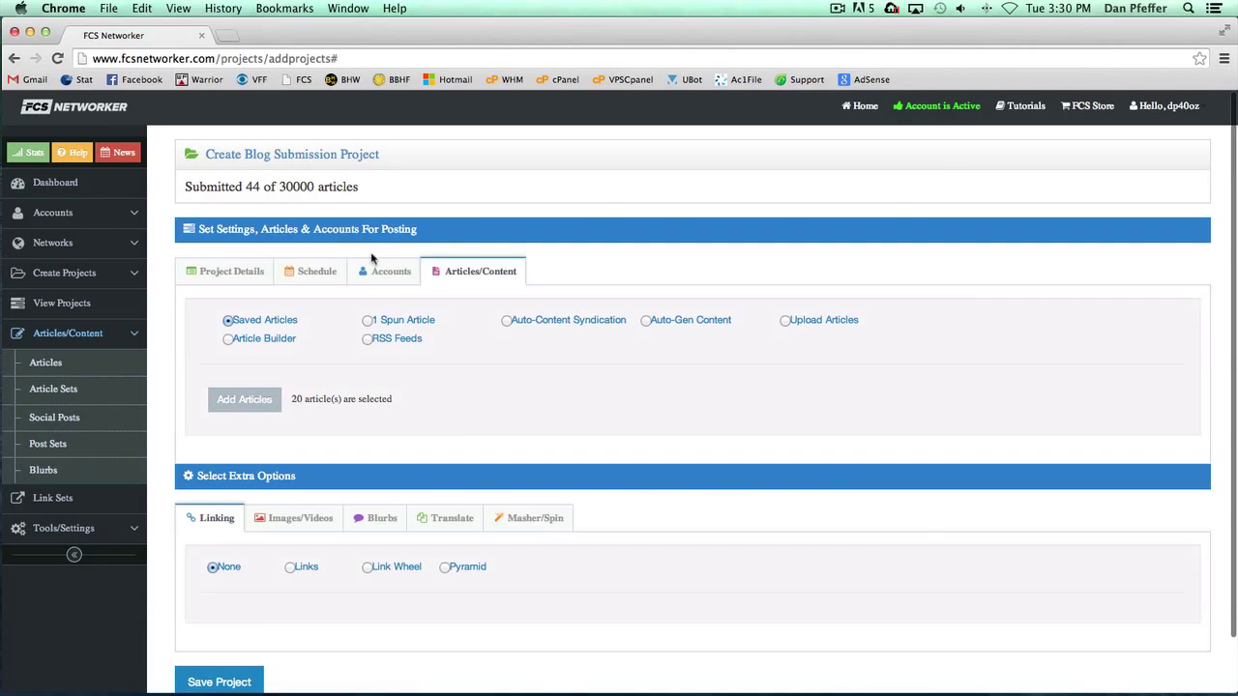
{"action": "left_click", "coordinate": [387, 272]}
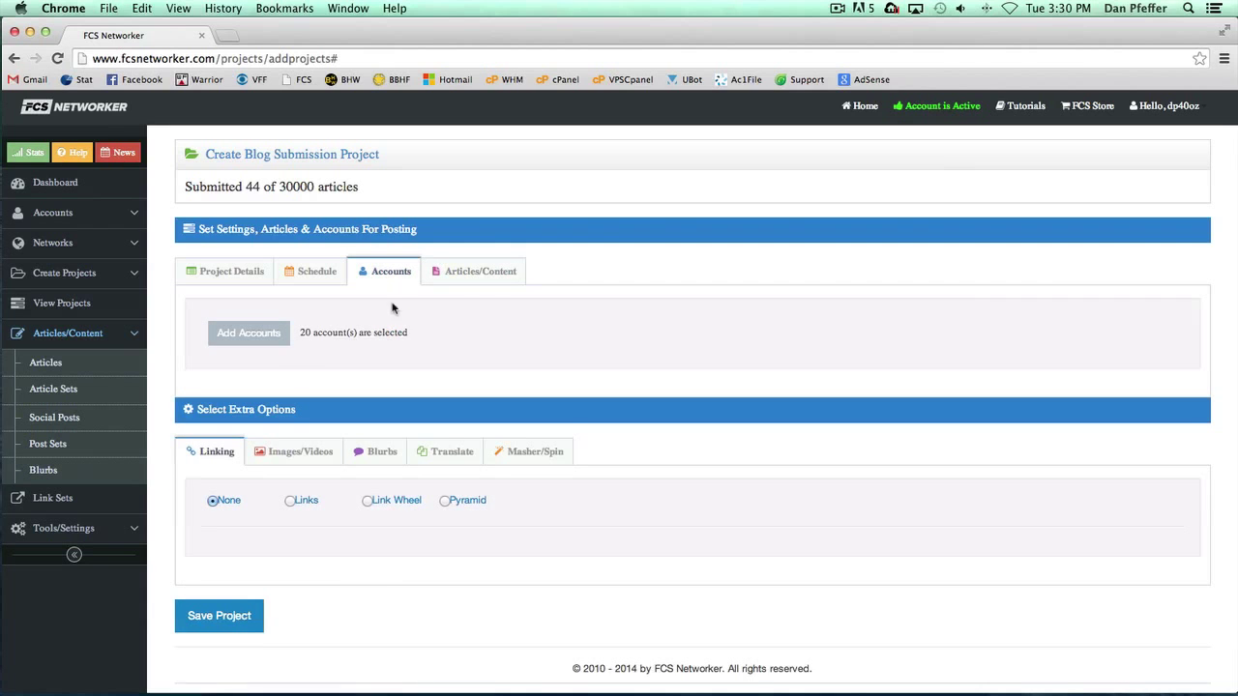
{"action": "left_click", "coordinate": [452, 279]}
Step: Replace the article selection with only LongTitle, Brand New, The vet check and Cat Stuff
{"action": "left_click", "coordinate": [256, 401]}
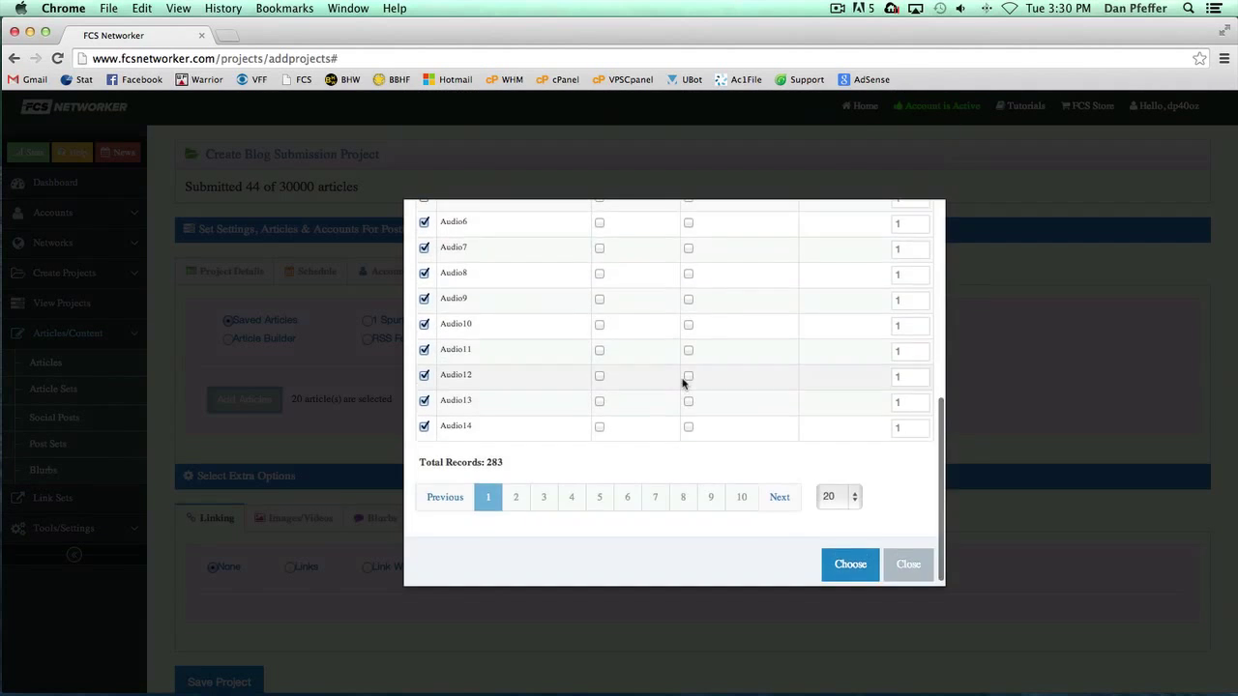
{"action": "scroll", "coordinate": [682, 384], "scroll_direction": "up", "scroll_amount": 10}
{"action": "left_click", "coordinate": [424, 326]}
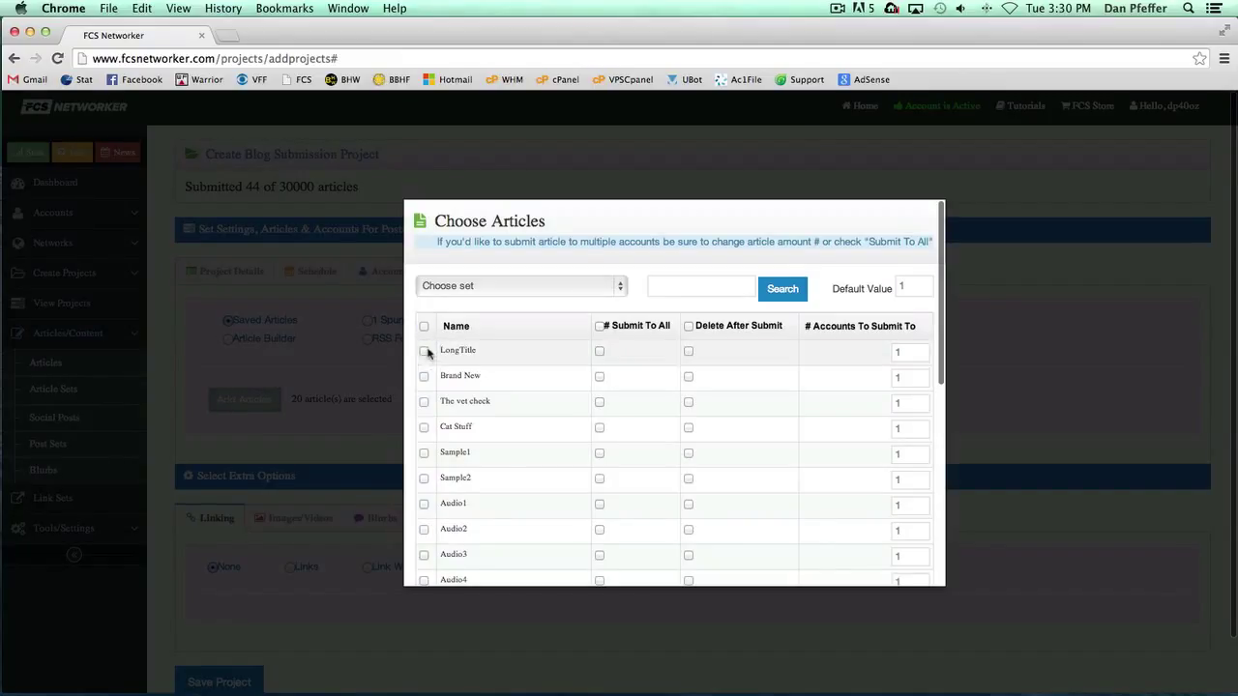
{"action": "left_click", "coordinate": [423, 351]}
{"action": "left_click", "coordinate": [423, 376]}
{"action": "left_click", "coordinate": [423, 401]}
{"action": "left_click", "coordinate": [423, 427]}
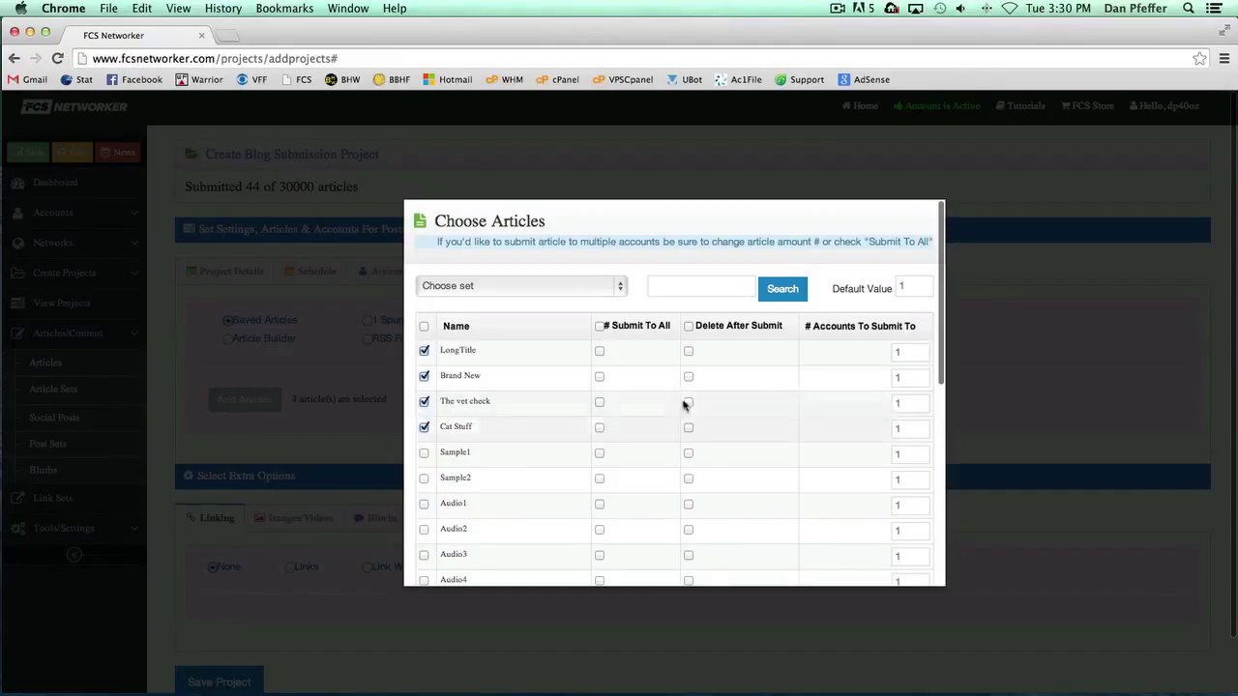
Step: Set the default number of accounts to submit each article to at 5 and confirm the article choice
{"action": "double_click", "coordinate": [904, 288]}
{"action": "type", "text": "5"}
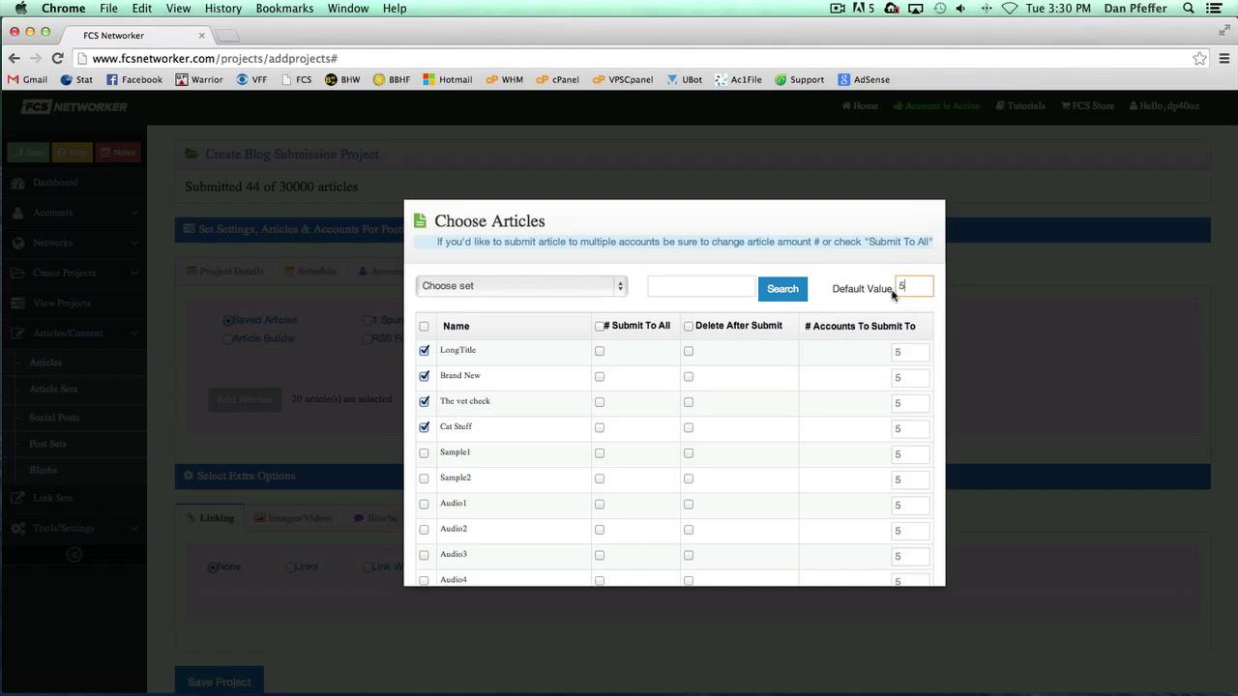
{"action": "scroll", "coordinate": [912, 588], "scroll_direction": "down", "scroll_amount": 1}
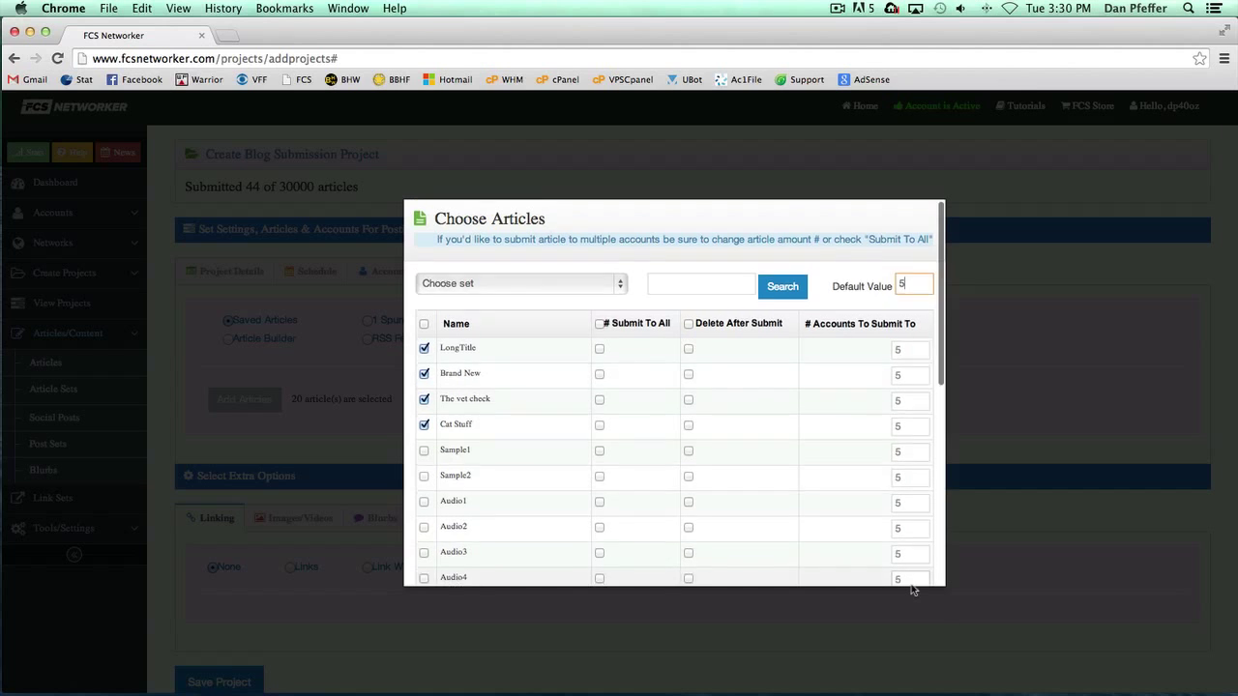
{"action": "scroll", "coordinate": [912, 588], "scroll_direction": "down", "scroll_amount": 5}
{"action": "left_click", "coordinate": [849, 561]}
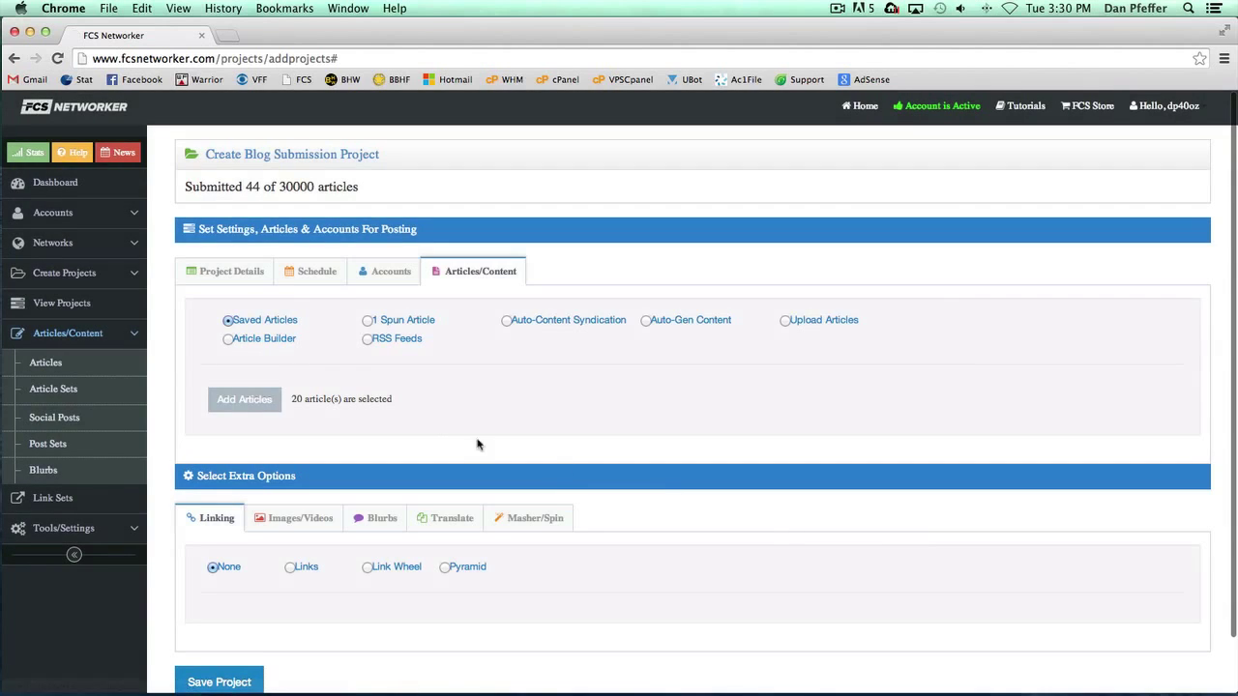
Step: Reopen the article selection, deselect all articles and set the default number of accounts per article to 1
{"action": "left_click", "coordinate": [261, 404]}
{"action": "scroll", "coordinate": [567, 390], "scroll_direction": "up", "scroll_amount": 3}
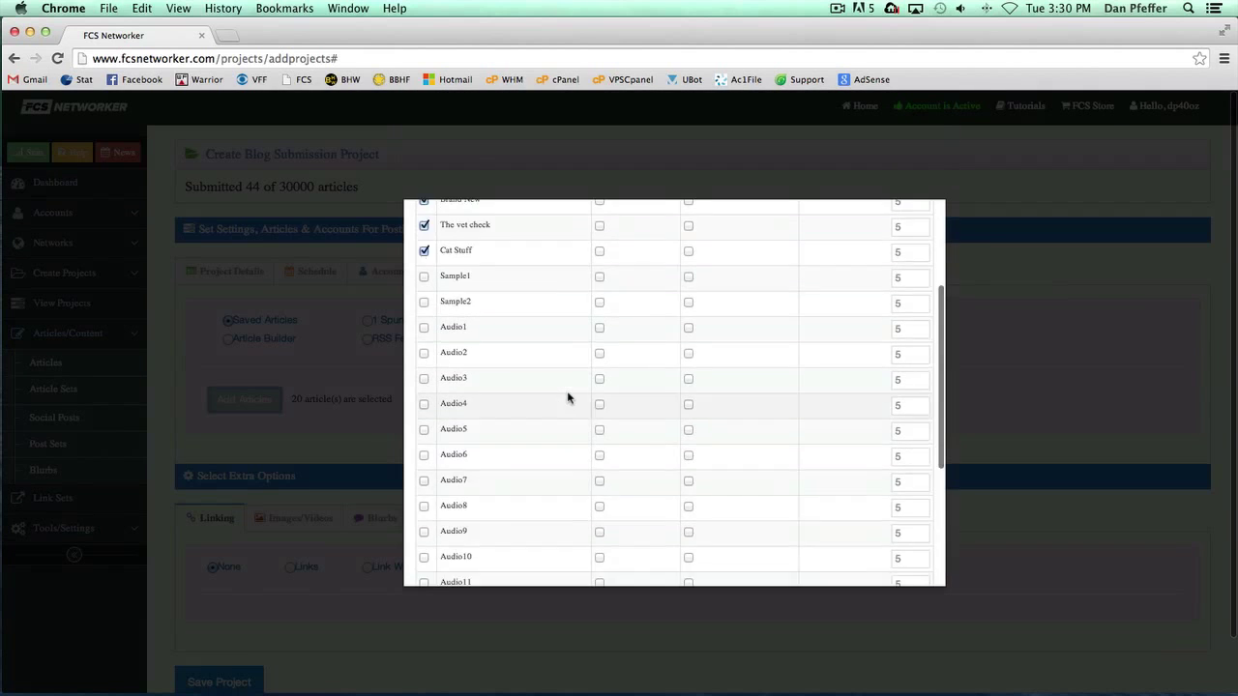
{"action": "scroll", "coordinate": [567, 396], "scroll_direction": "up", "scroll_amount": 2}
{"action": "left_click", "coordinate": [424, 326]}
{"action": "left_click", "coordinate": [424, 325]}
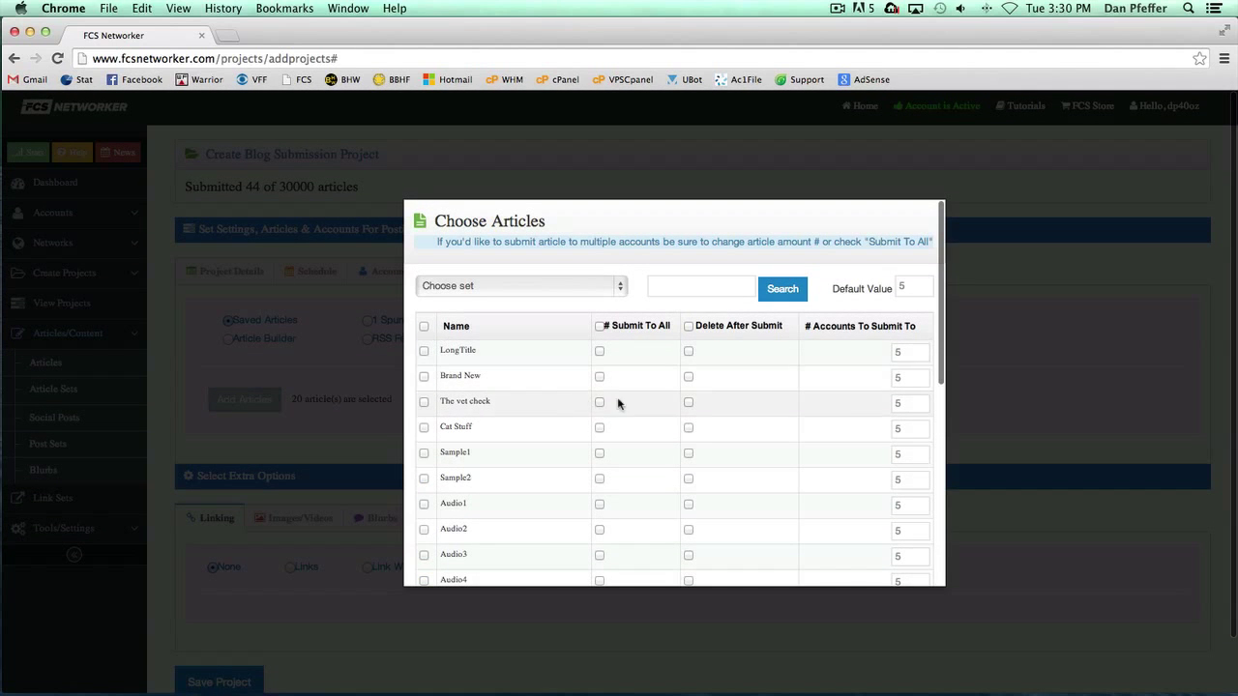
{"action": "double_click", "coordinate": [914, 287]}
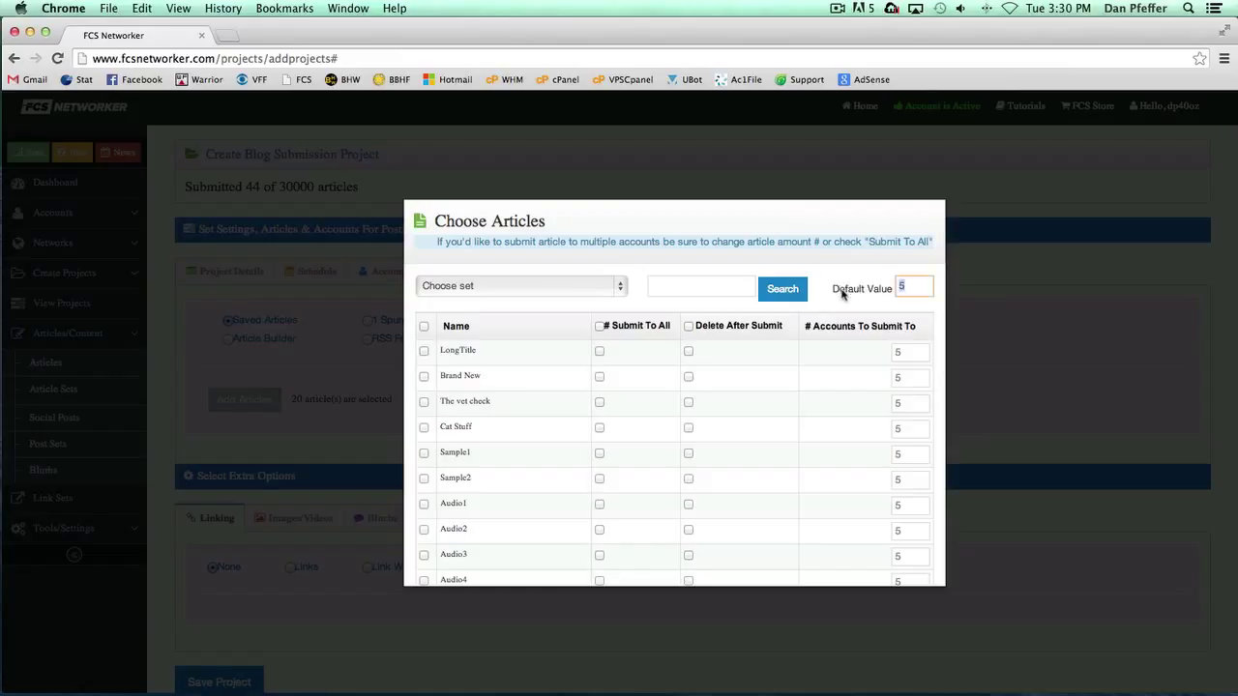
{"action": "type", "text": "1"}
{"action": "left_click", "coordinate": [566, 308]}
Step: Assign the ten articles LongTitle, Brand New, The vet check, Cat Stuff, Sample1, Sample2 and Audio1 through Audio4 to the project
{"action": "left_click", "coordinate": [423, 351]}
{"action": "left_click", "coordinate": [424, 376]}
{"action": "left_click", "coordinate": [424, 401]}
{"action": "left_click", "coordinate": [423, 426]}
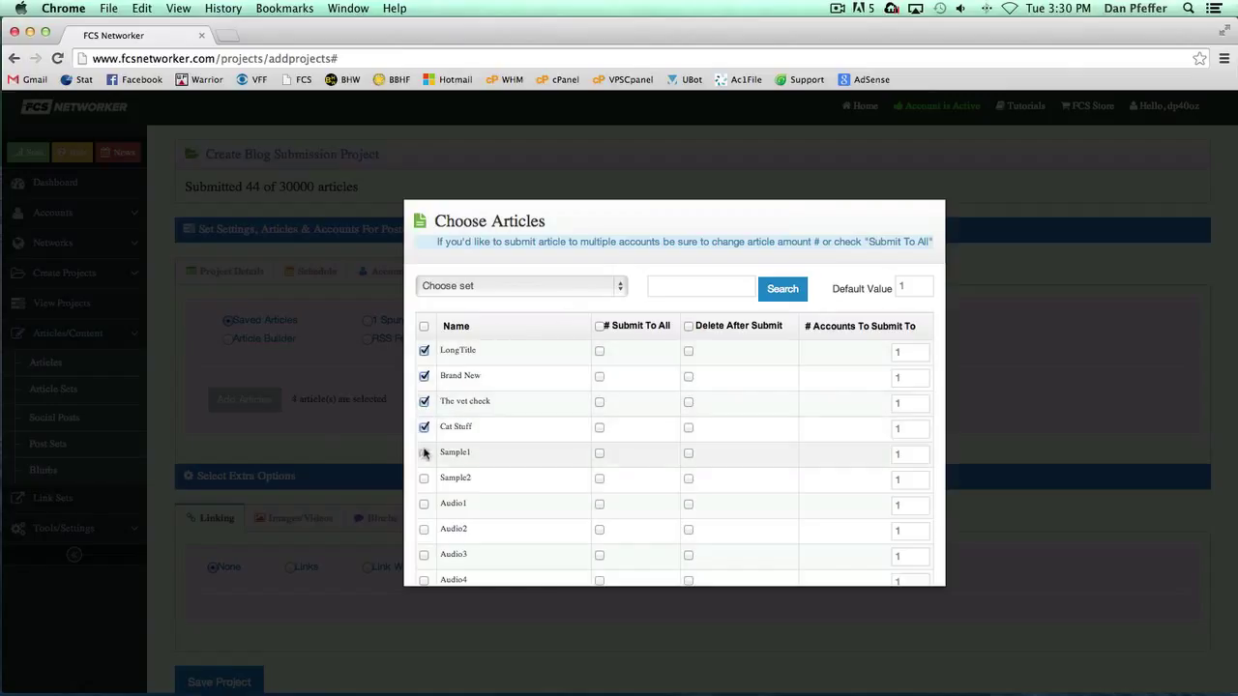
{"action": "left_click", "coordinate": [423, 452]}
{"action": "left_click", "coordinate": [424, 477]}
{"action": "left_click", "coordinate": [423, 504]}
{"action": "left_click", "coordinate": [424, 529]}
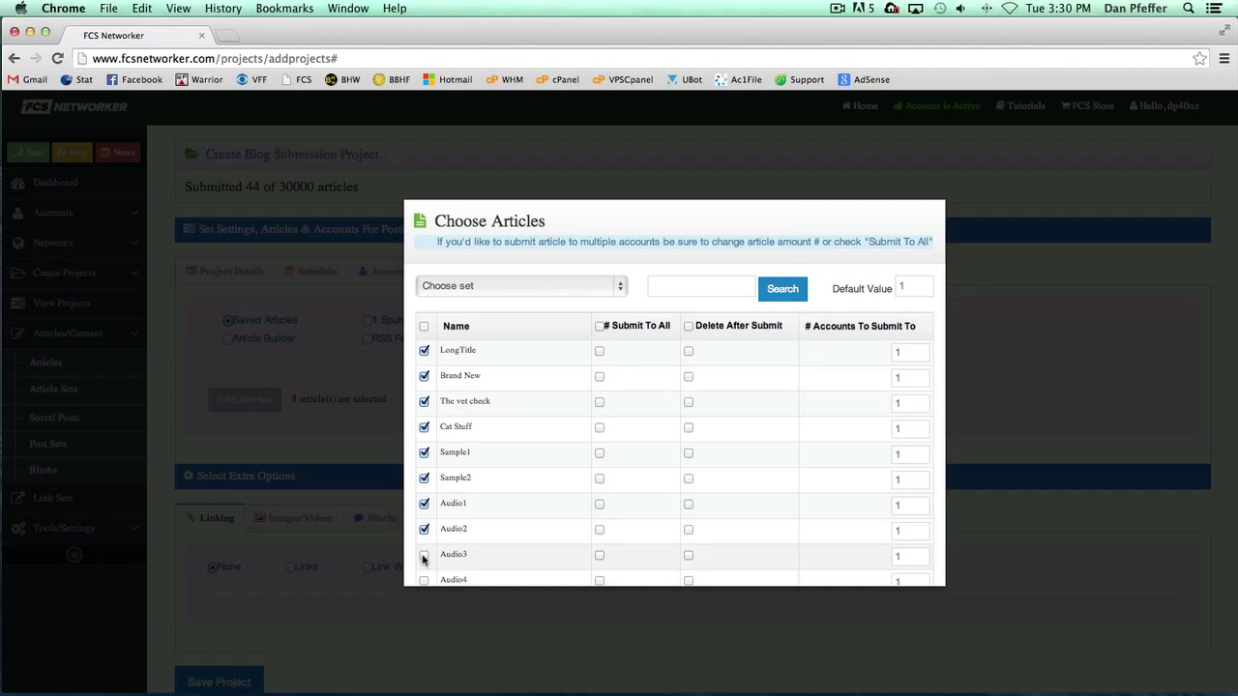
{"action": "left_click", "coordinate": [424, 556]}
{"action": "left_click", "coordinate": [423, 581]}
{"action": "scroll", "coordinate": [781, 487], "scroll_direction": "down", "scroll_amount": 8}
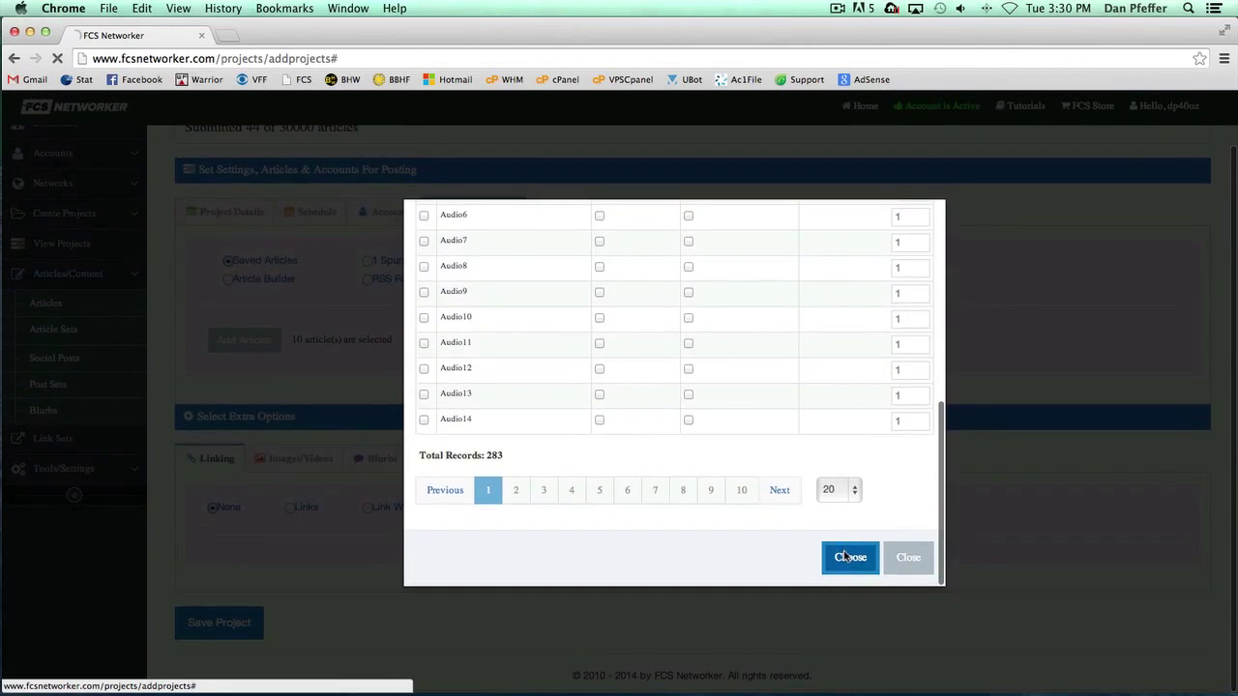
{"action": "left_click", "coordinate": [844, 557]}
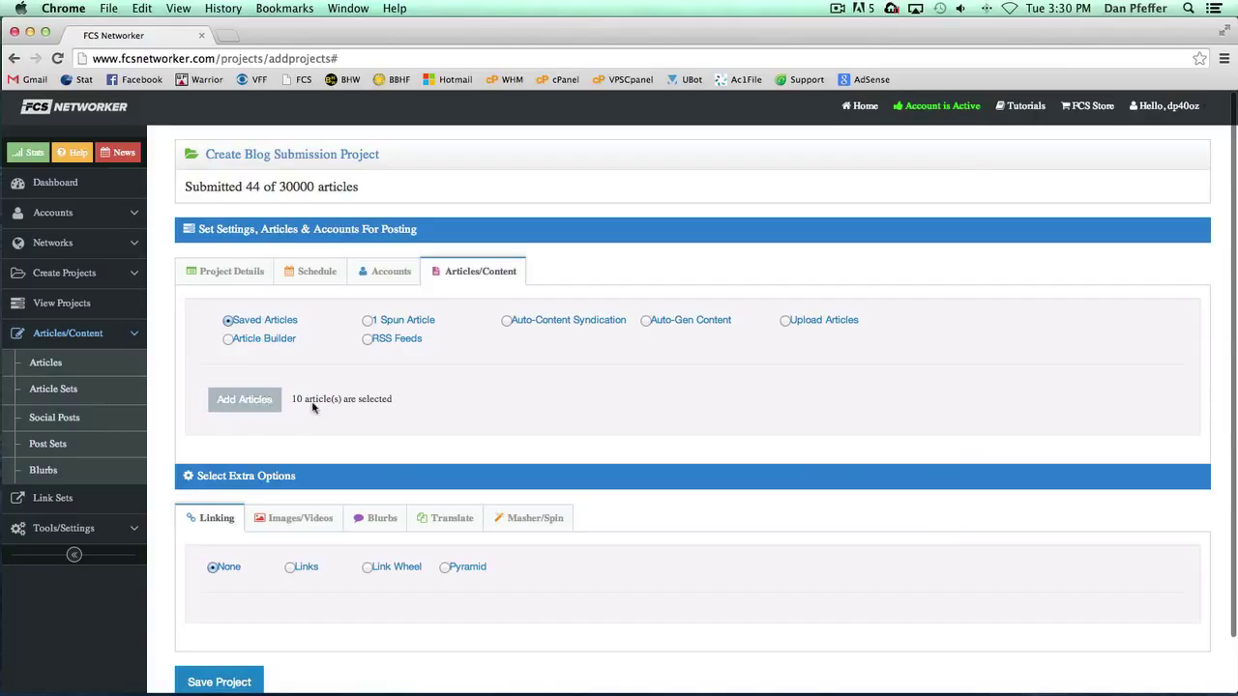
Step: Check the project's account selection and replace the article selection with only LongTitle, Brand New and The vet check
{"action": "left_click", "coordinate": [389, 274]}
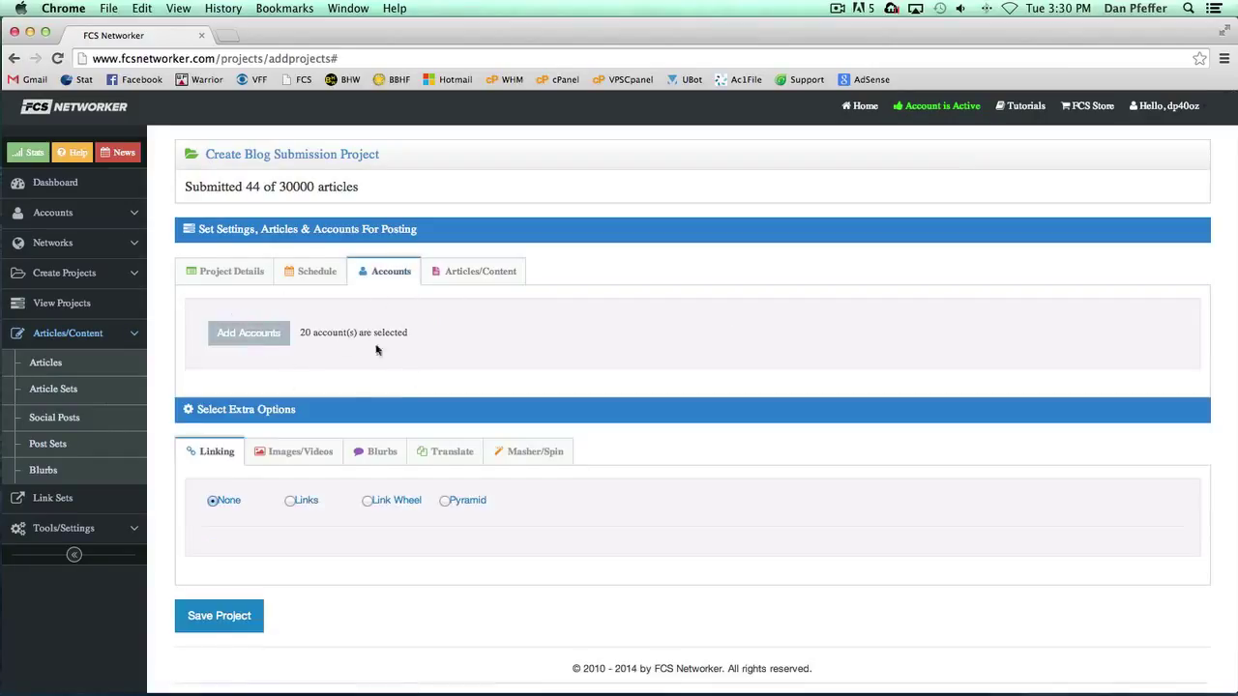
{"action": "left_click", "coordinate": [461, 274]}
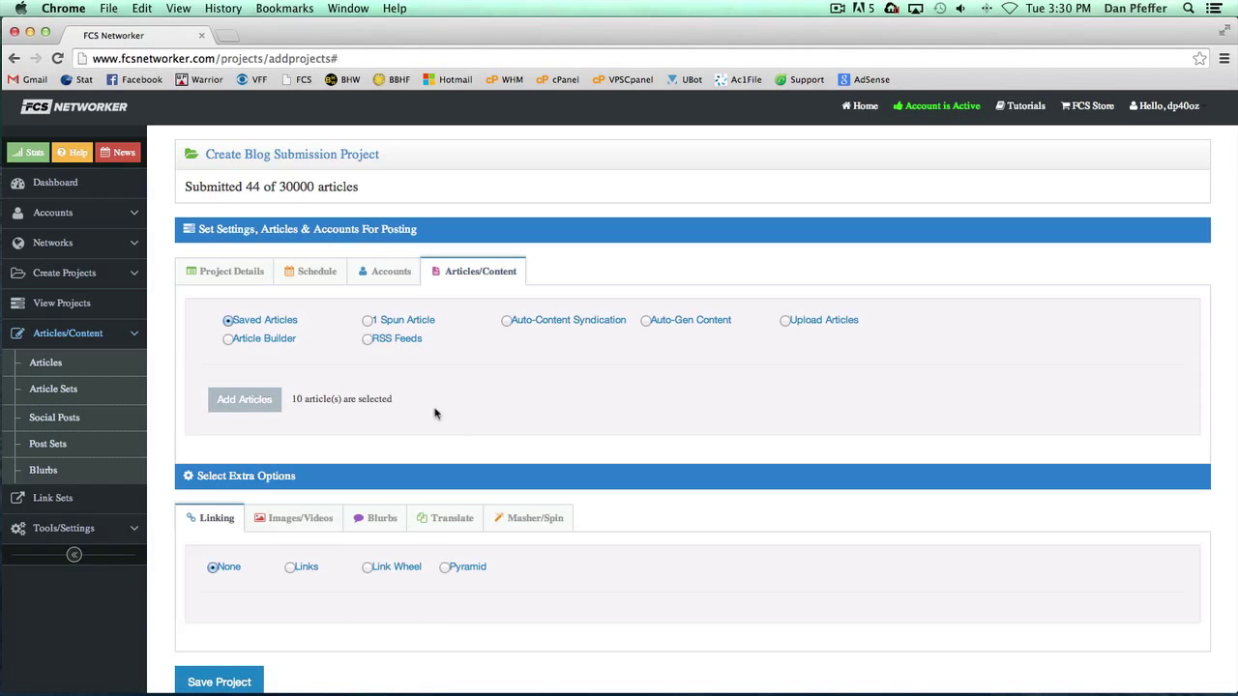
{"action": "left_click", "coordinate": [244, 400]}
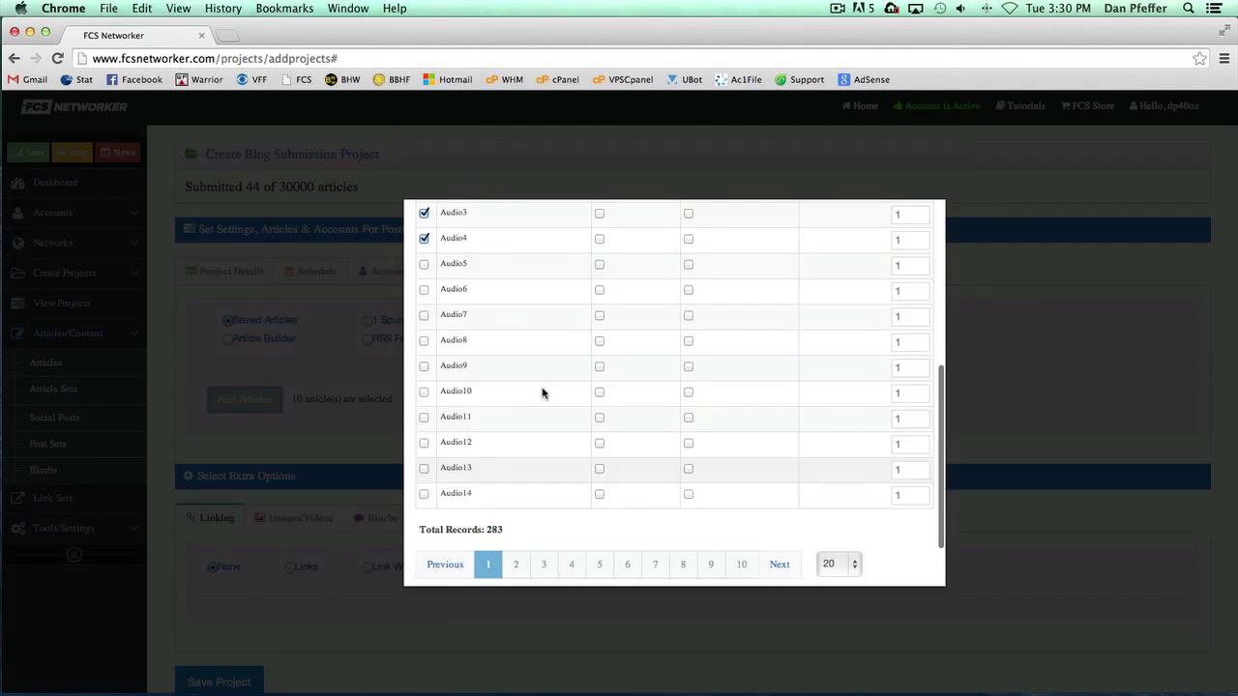
{"action": "scroll", "coordinate": [542, 392], "scroll_direction": "up", "scroll_amount": 5}
{"action": "left_click", "coordinate": [423, 326]}
{"action": "left_click", "coordinate": [424, 326]}
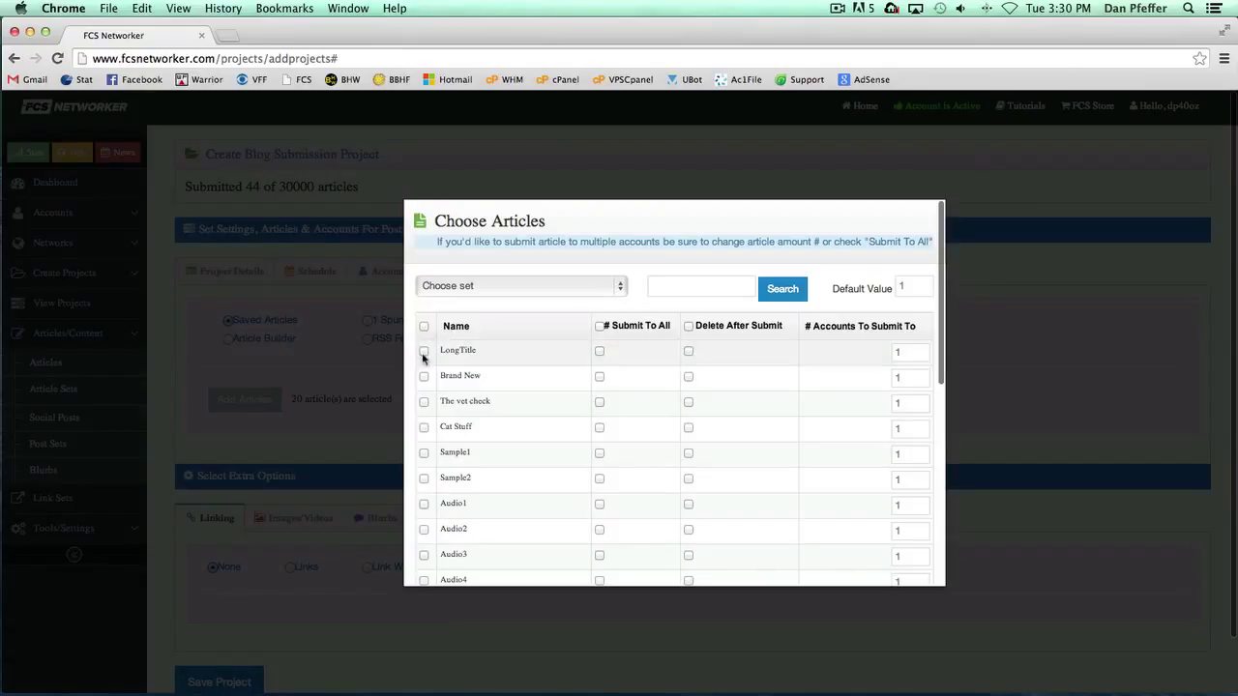
{"action": "left_click", "coordinate": [423, 351]}
{"action": "left_click", "coordinate": [424, 376]}
{"action": "left_click", "coordinate": [423, 402]}
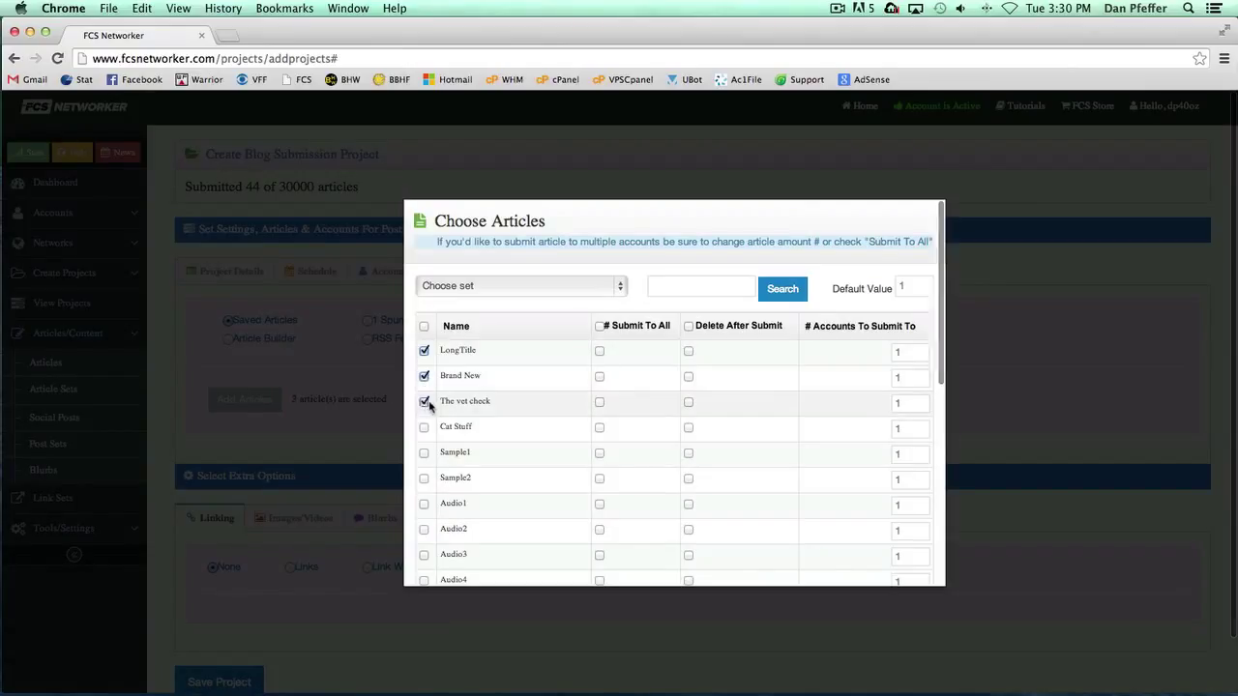
Step: Set the number of accounts to submit to at 10 for LongTitle, 5 for Brand New and 5 for The vet check
{"action": "left_click", "coordinate": [909, 352]}
{"action": "type", "text": "0"}
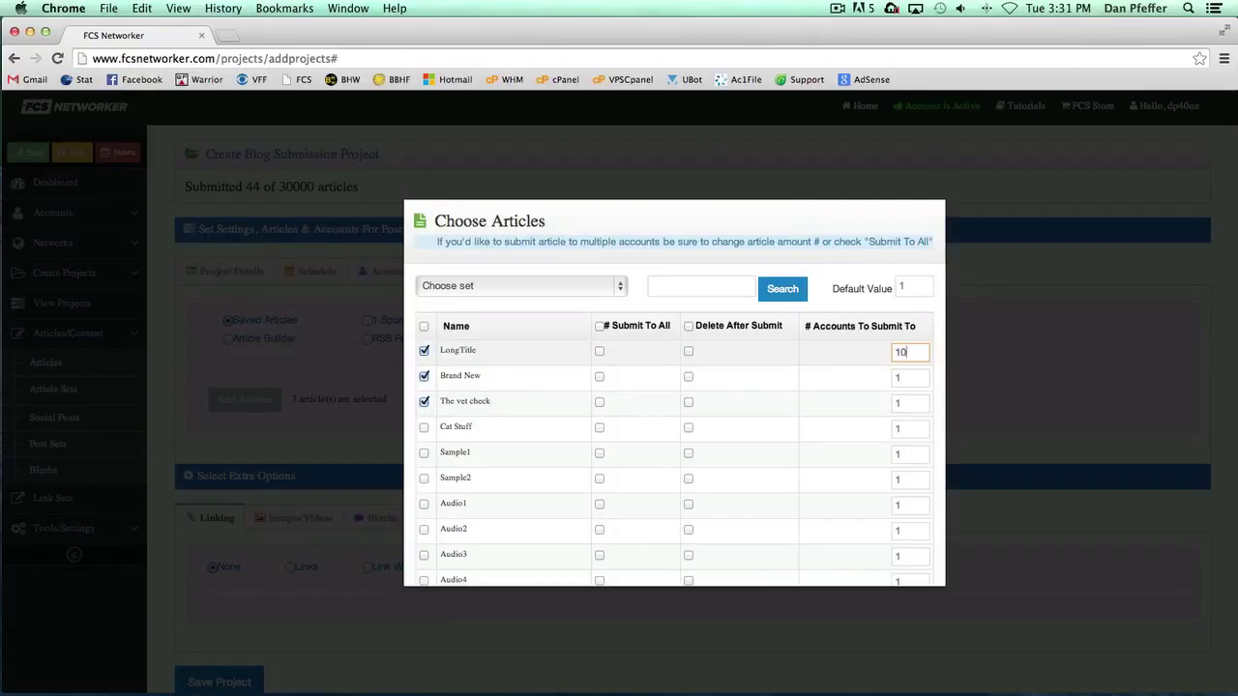
{"action": "left_click", "coordinate": [909, 378]}
{"action": "key", "text": "BackSpace"}
{"action": "type", "text": "5"}
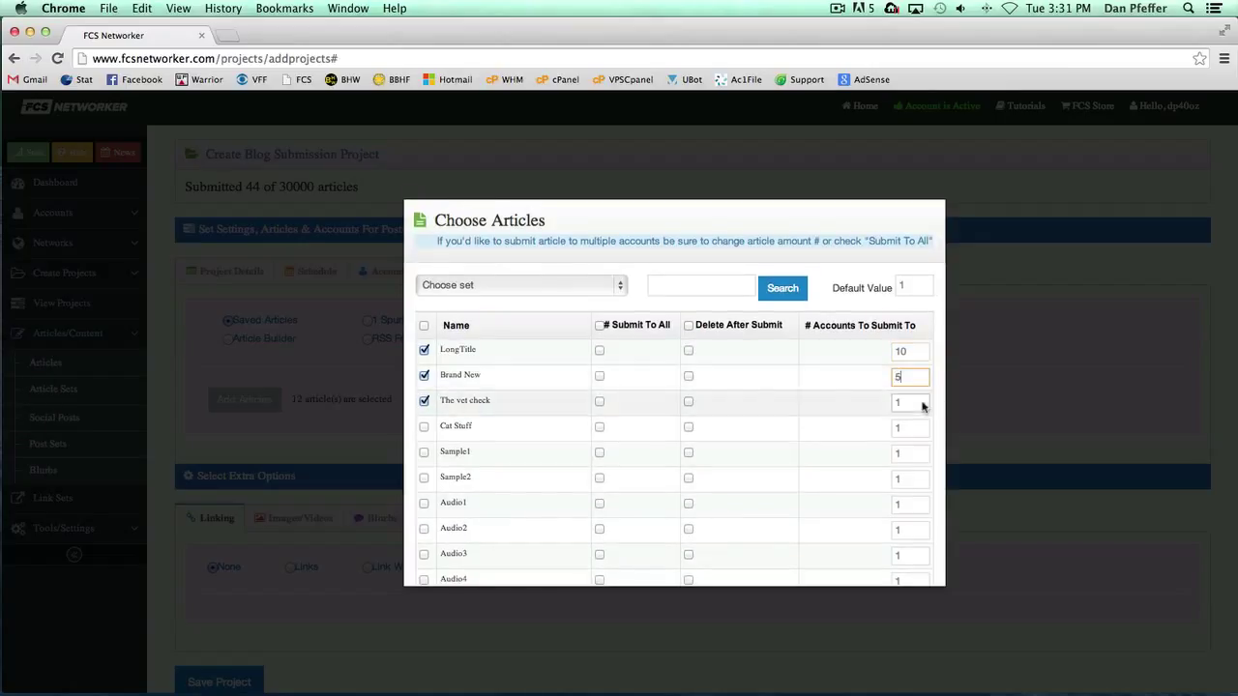
{"action": "left_click", "coordinate": [922, 406]}
{"action": "key", "text": "BackSpace"}
{"action": "type", "text": "5"}
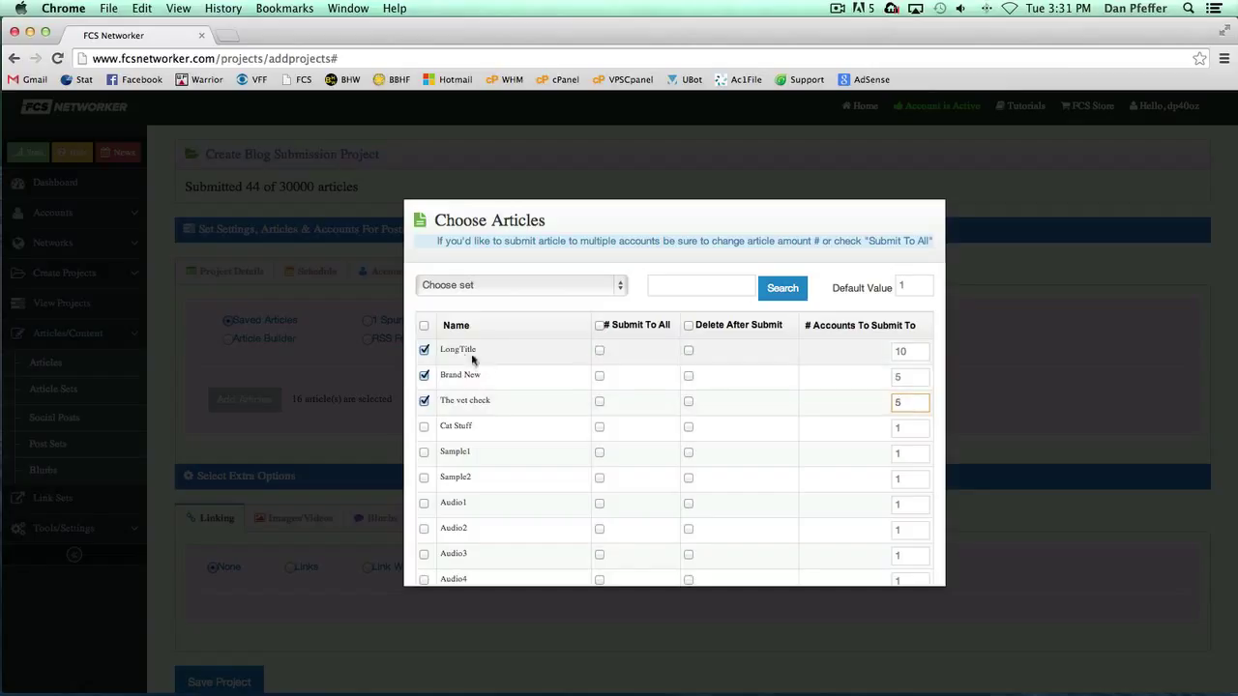
Step: Deselect all articles and reset the number of accounts for every article using a default value of 1
{"action": "left_click", "coordinate": [424, 326]}
{"action": "left_click", "coordinate": [423, 326]}
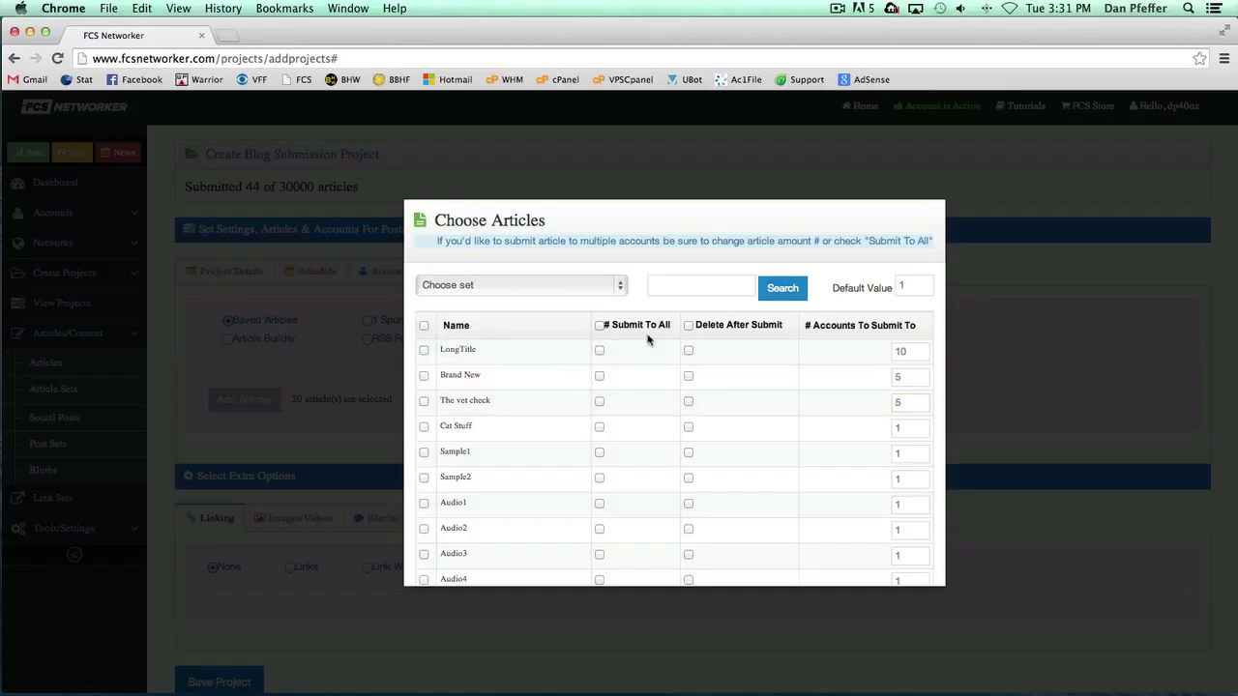
{"action": "double_click", "coordinate": [904, 287]}
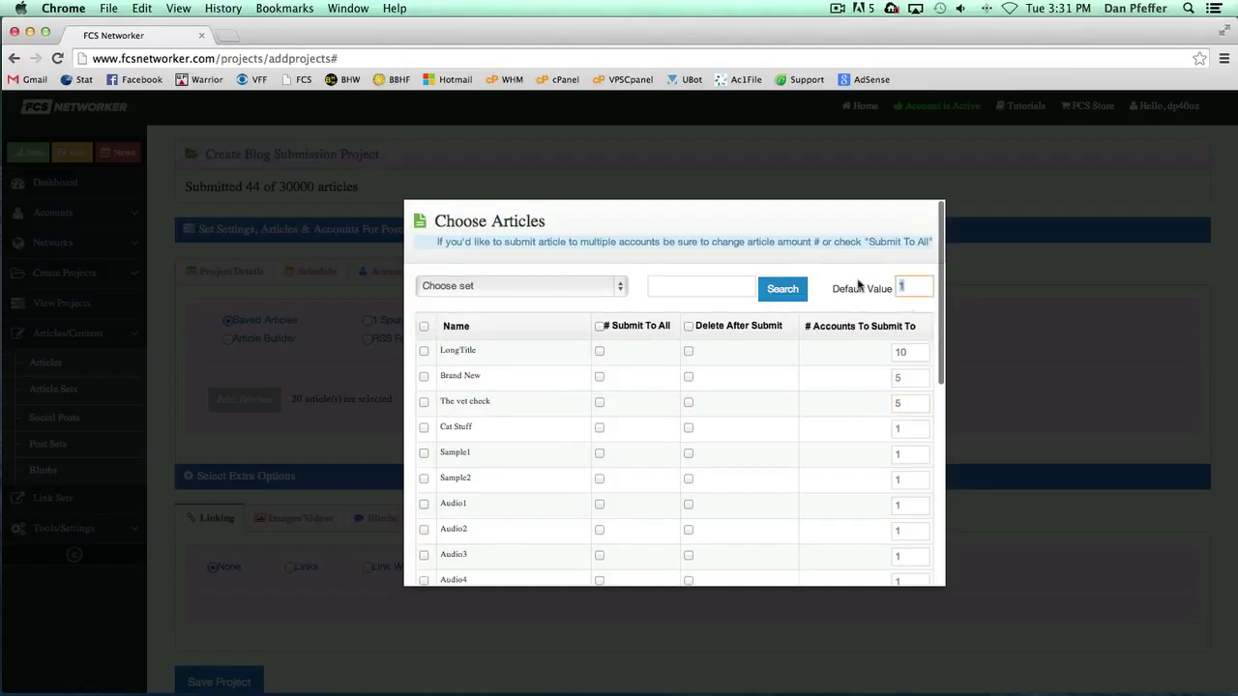
{"action": "type", "text": "1"}
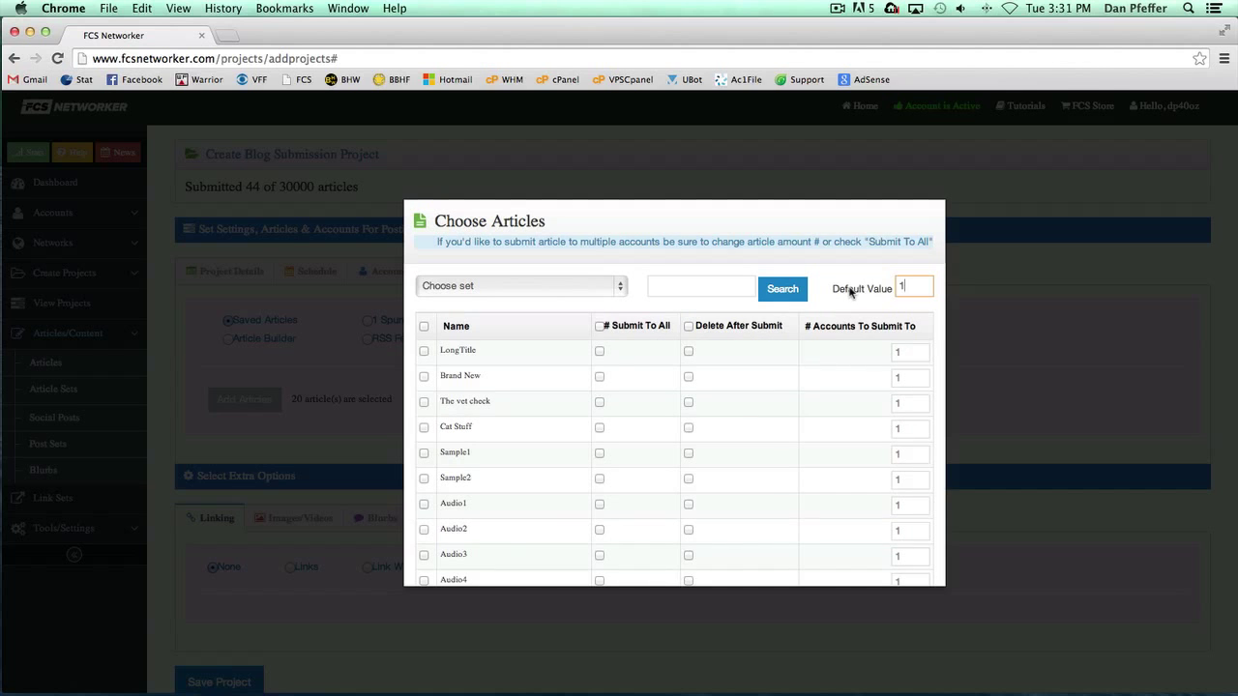
{"action": "scroll", "coordinate": [848, 290], "scroll_direction": "down", "scroll_amount": 5}
{"action": "scroll", "coordinate": [843, 285], "scroll_direction": "up", "scroll_amount": 5}
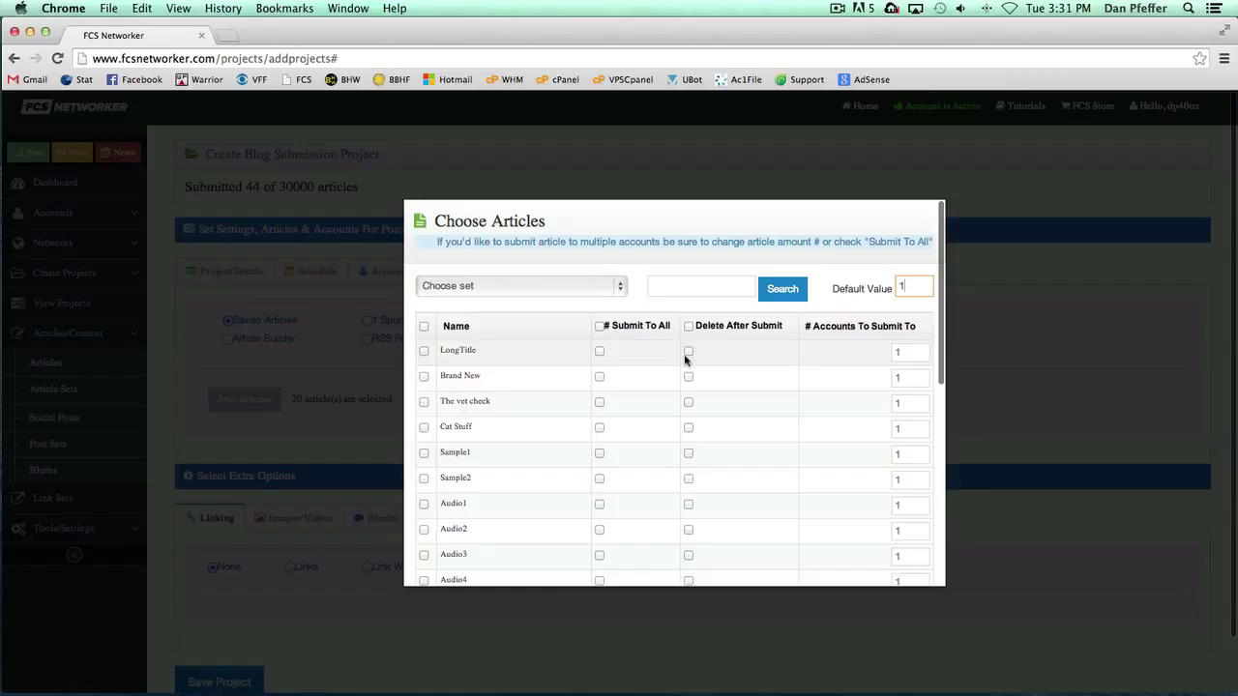
Step: Try selecting LongTitle with Submit To All and Delete After Submit, and clear these choices again
{"action": "left_click", "coordinate": [423, 351]}
{"action": "left_click", "coordinate": [600, 351]}
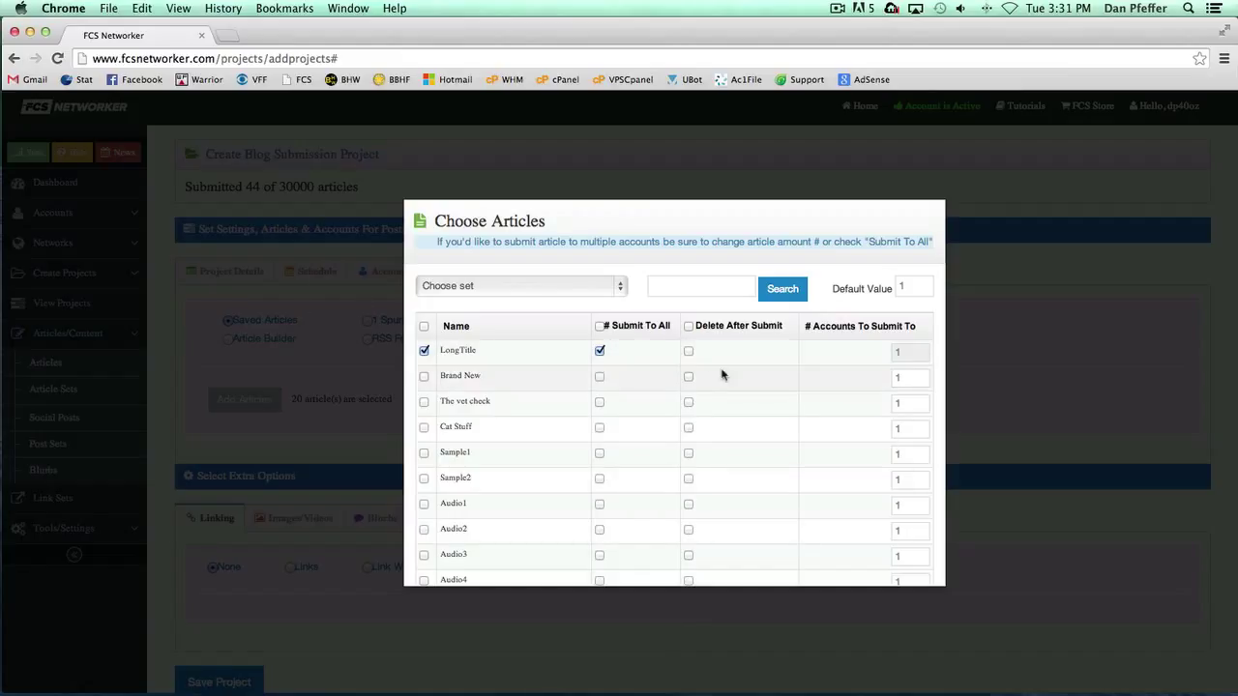
{"action": "left_click", "coordinate": [689, 352]}
{"action": "left_click", "coordinate": [688, 352]}
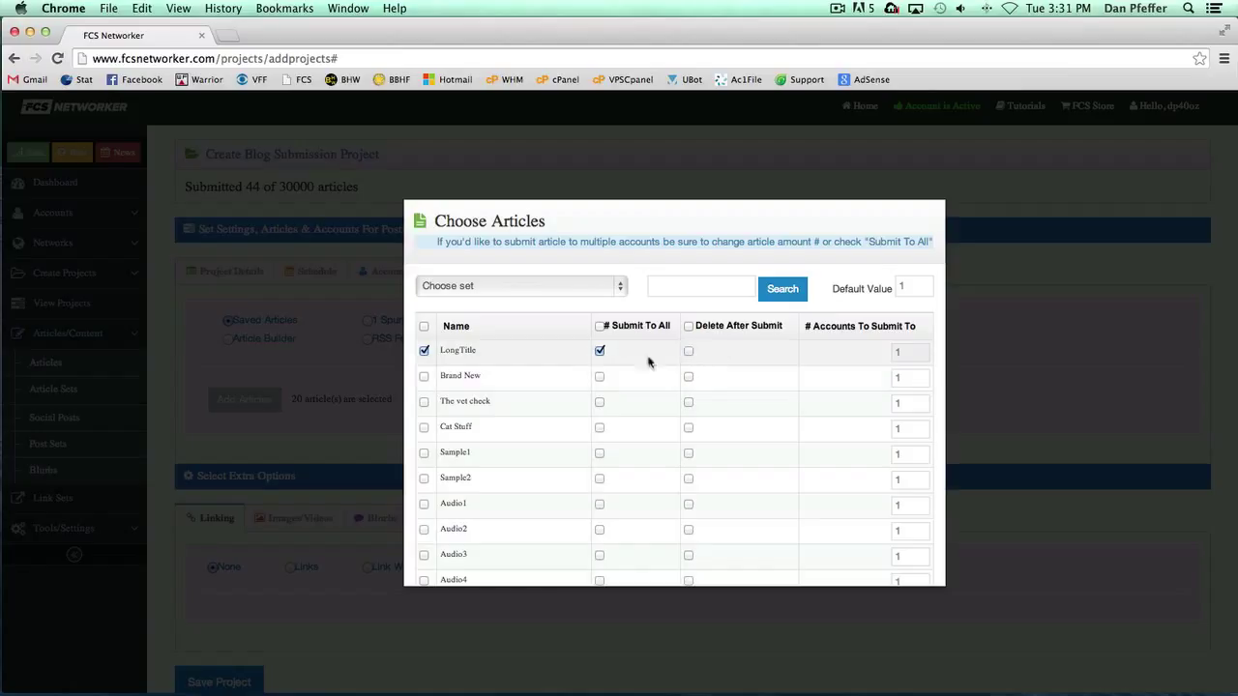
{"action": "left_click", "coordinate": [599, 353]}
{"action": "left_click", "coordinate": [424, 351]}
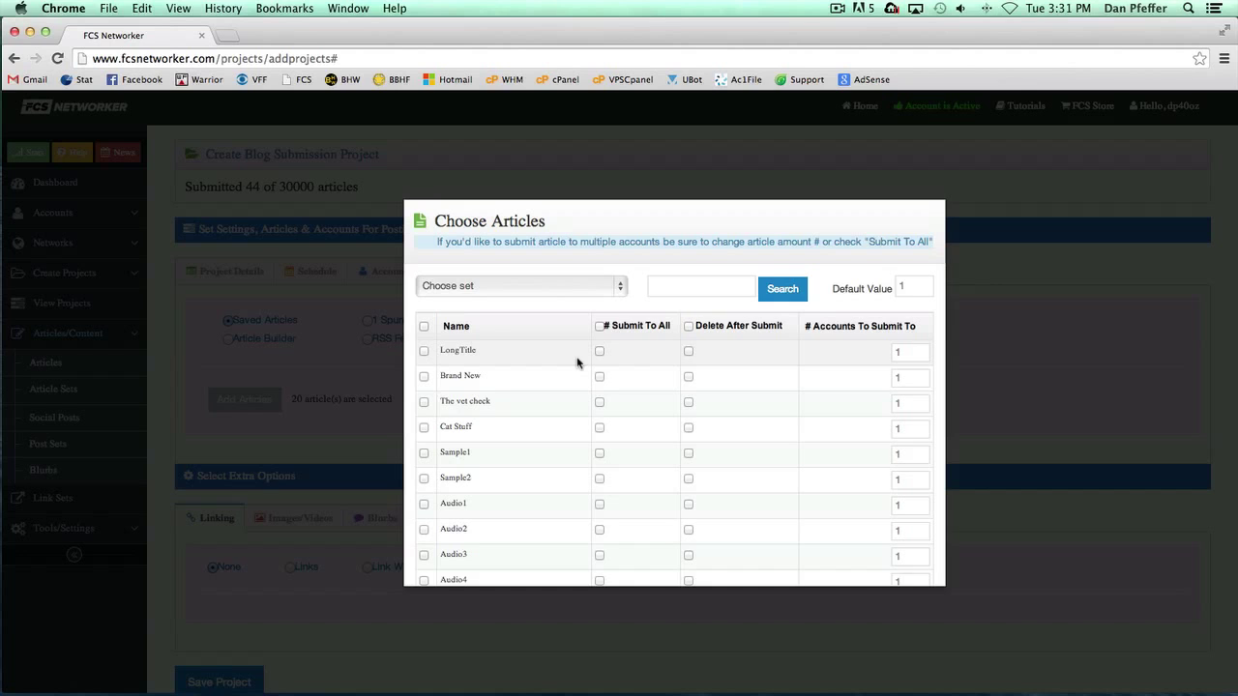
Step: Confirm the article choice with no articles selected and switch the content source to 1 Spun Article
{"action": "scroll", "coordinate": [687, 343], "scroll_direction": "down", "scroll_amount": 8}
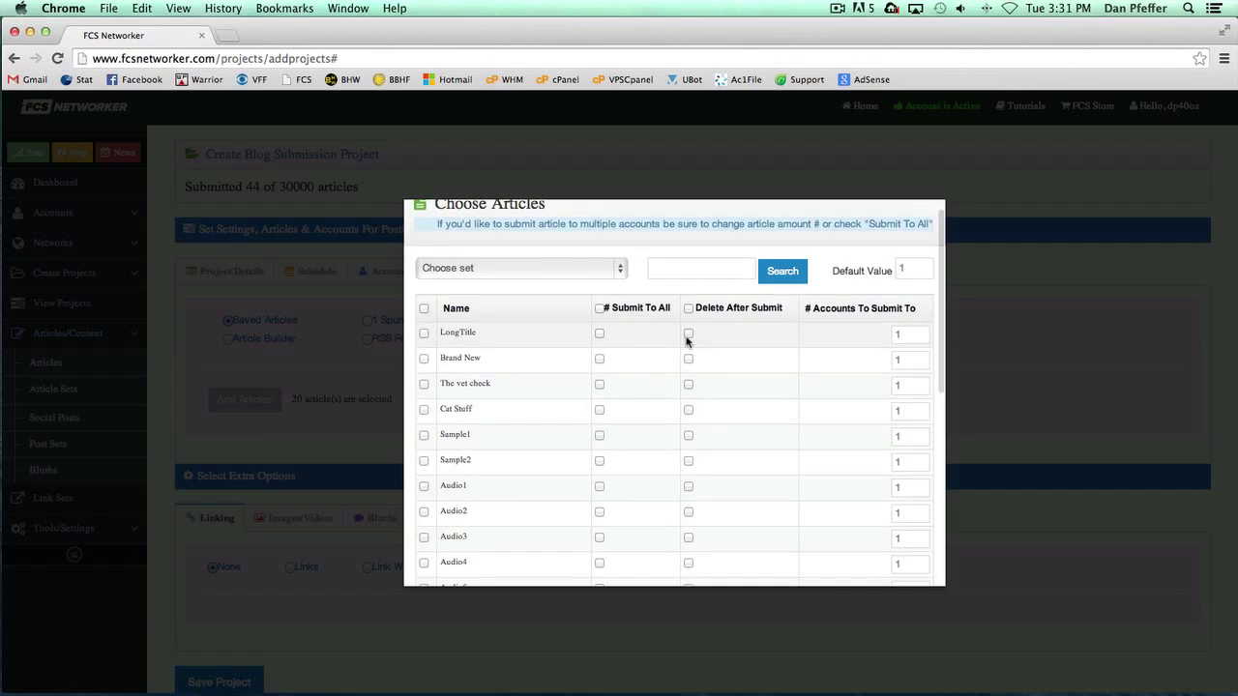
{"action": "left_click", "coordinate": [850, 478]}
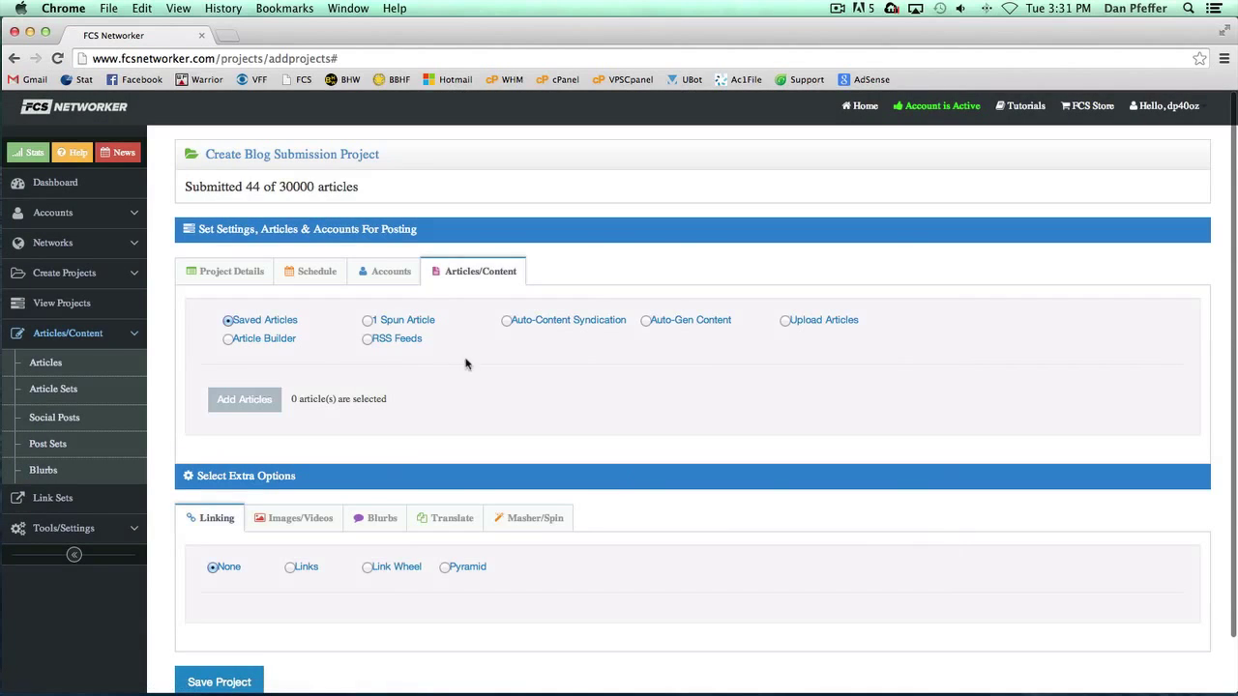
{"action": "left_click", "coordinate": [368, 320]}
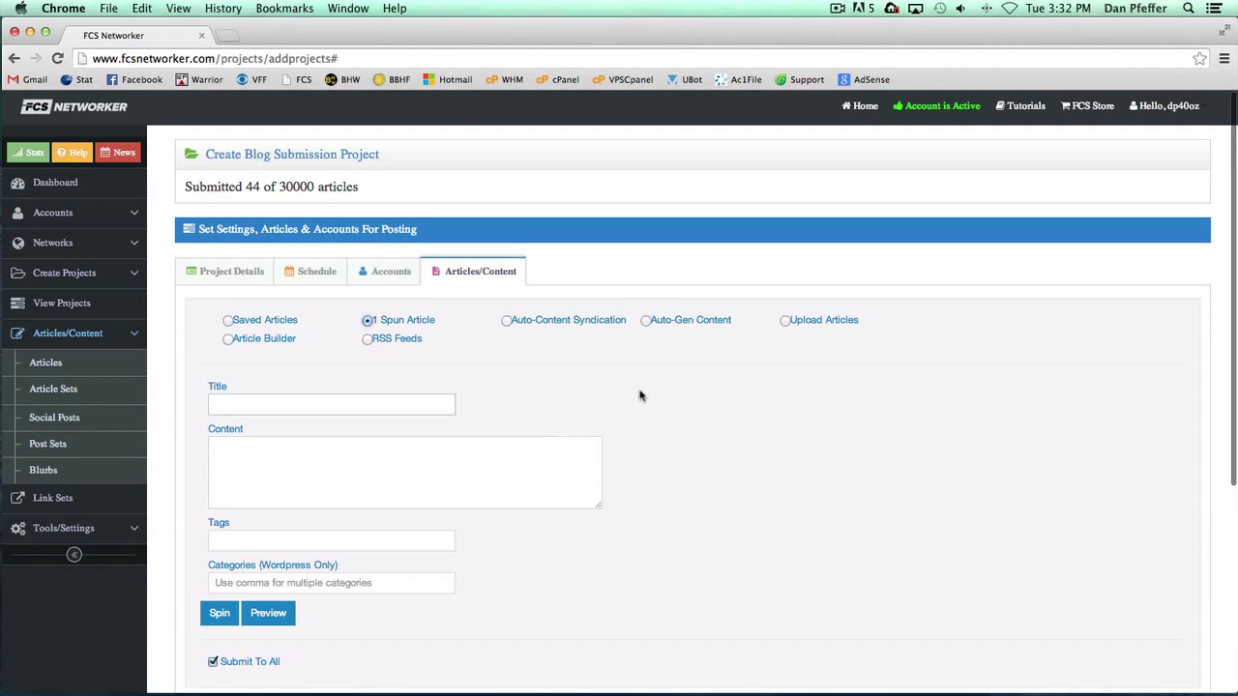
{"action": "scroll", "coordinate": [638, 394], "scroll_direction": "down", "scroll_amount": 2}
{"action": "left_click", "coordinate": [265, 332]}
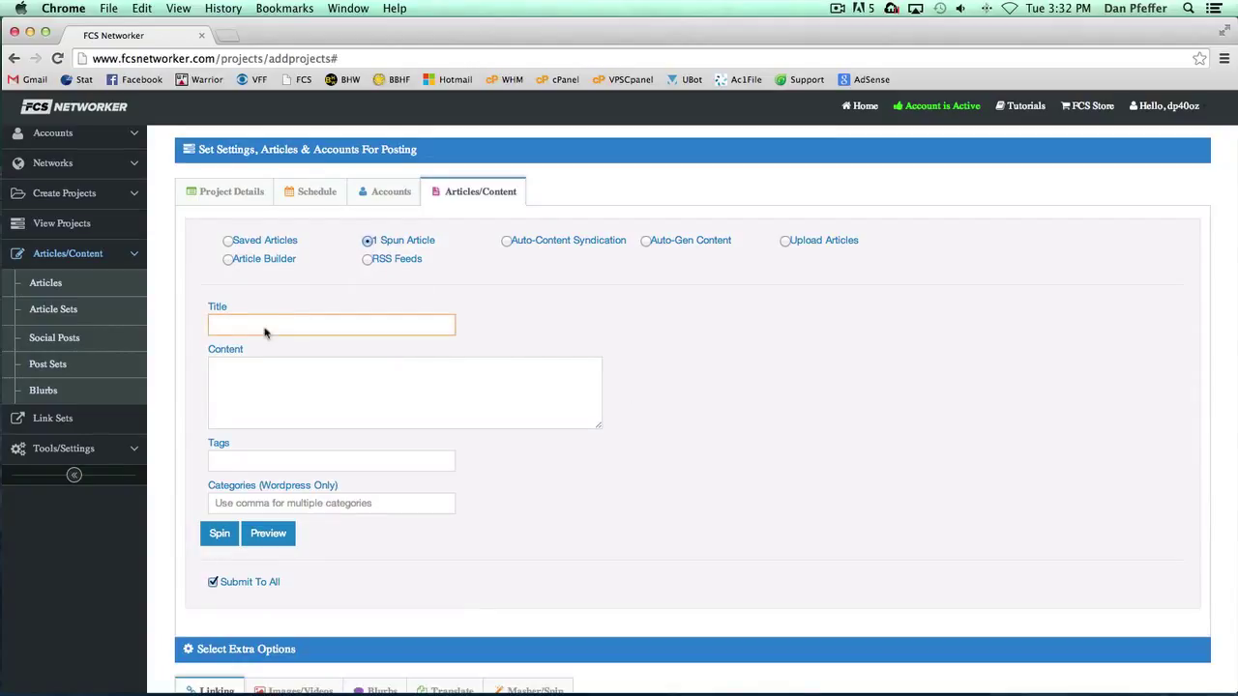
{"action": "type", "text": "Te"}
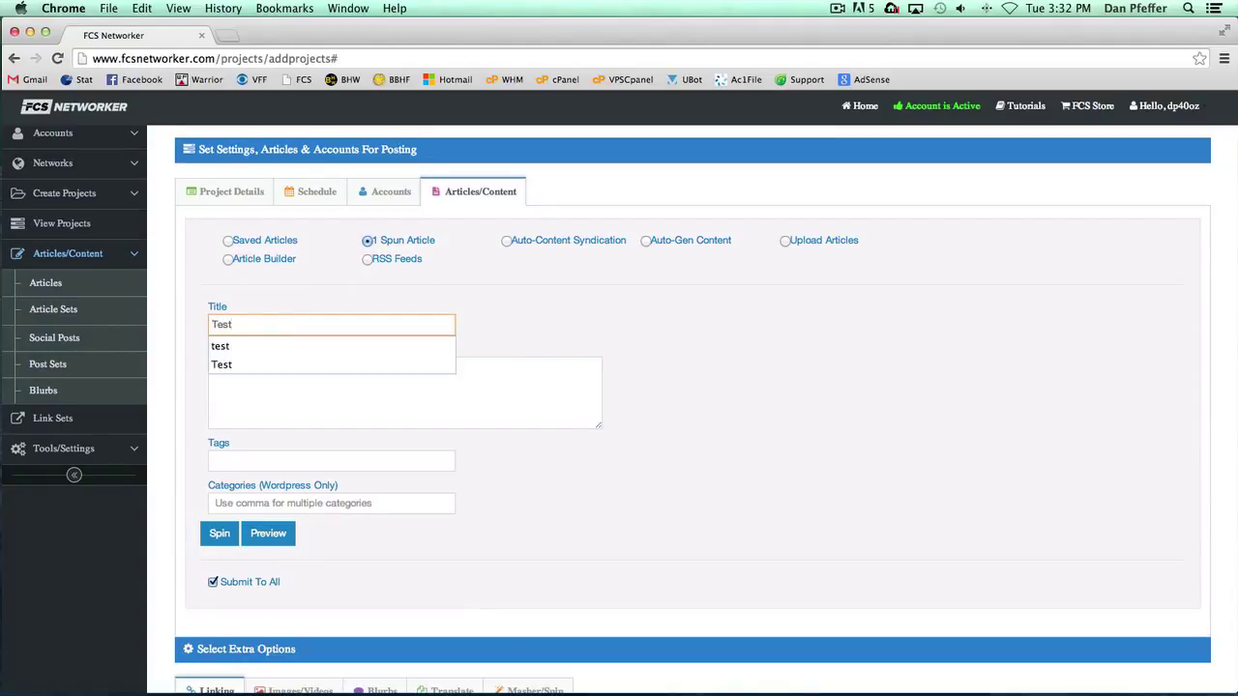
{"action": "type", "text": "st"}
{"action": "key", "text": "BackSpace"}
{"action": "key", "text": "BackSpace"}
{"action": "key", "text": "BackSpace"}
{"action": "key", "text": "BackSpace"}
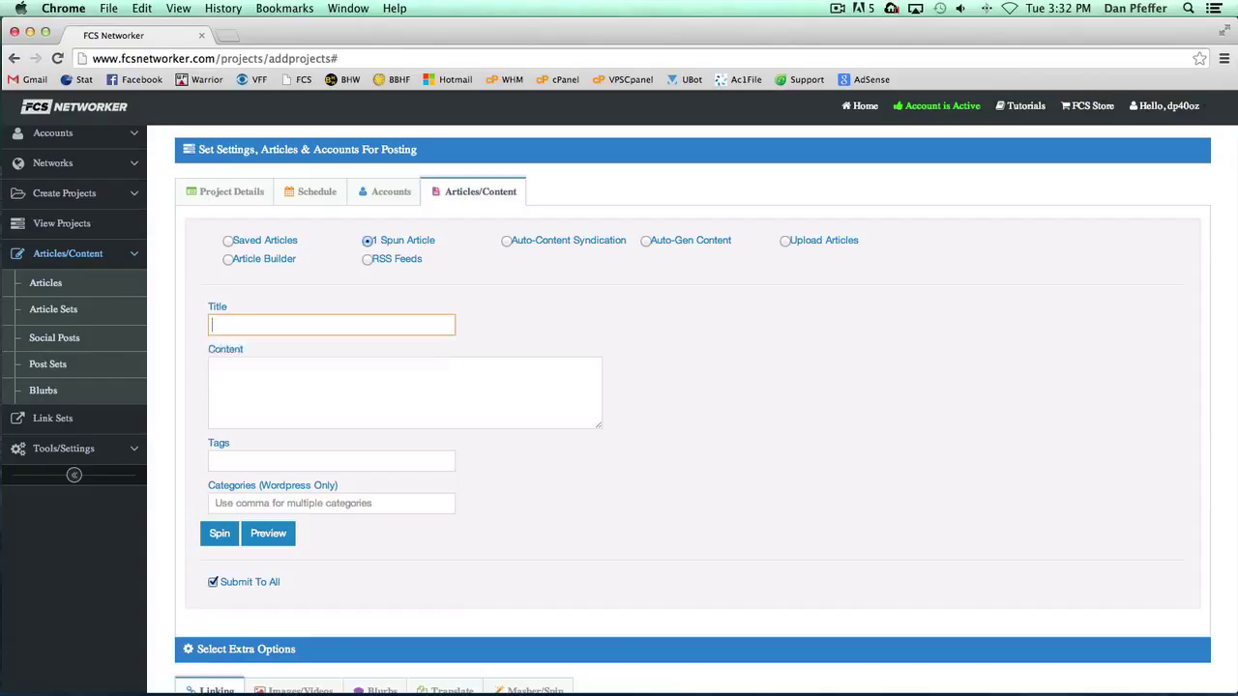
Step: Enter the title "This is a test spun article" and the content "This article will be a spun article that we are submitting"
{"action": "type", "text": "This is a test spun articleThis "}
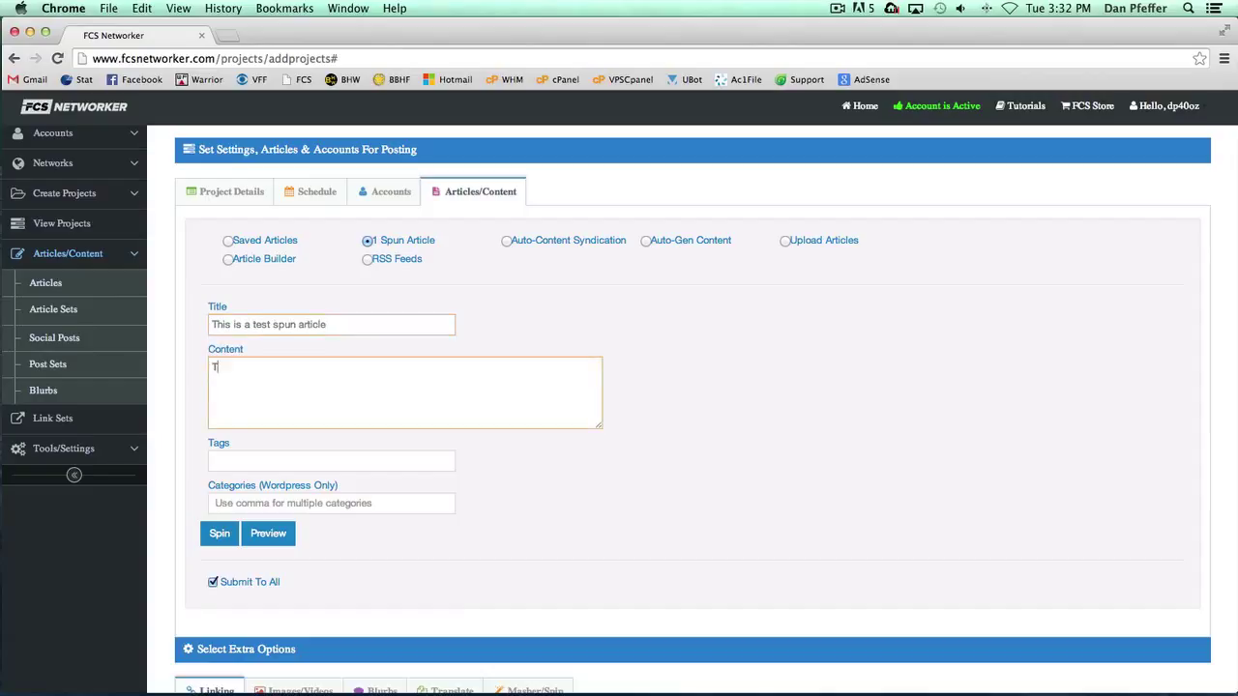
{"action": "type", "text": "article will be a spun arti"}
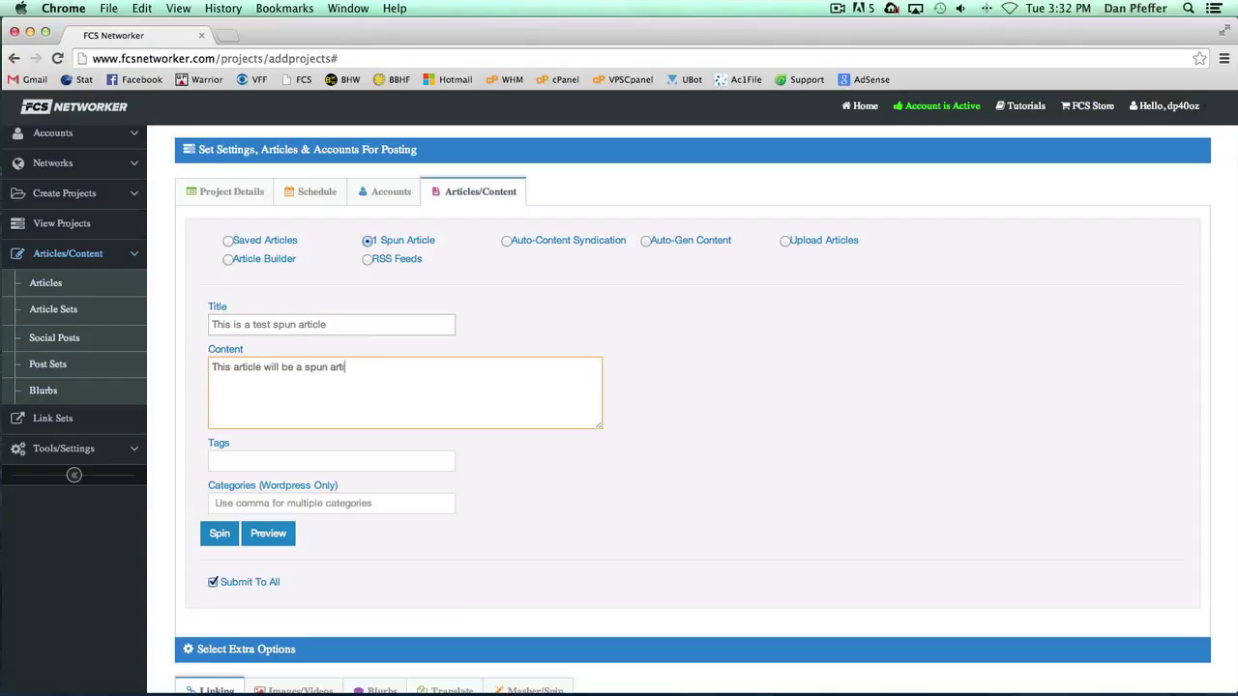
{"action": "type", "text": "cle that we are submistting"}
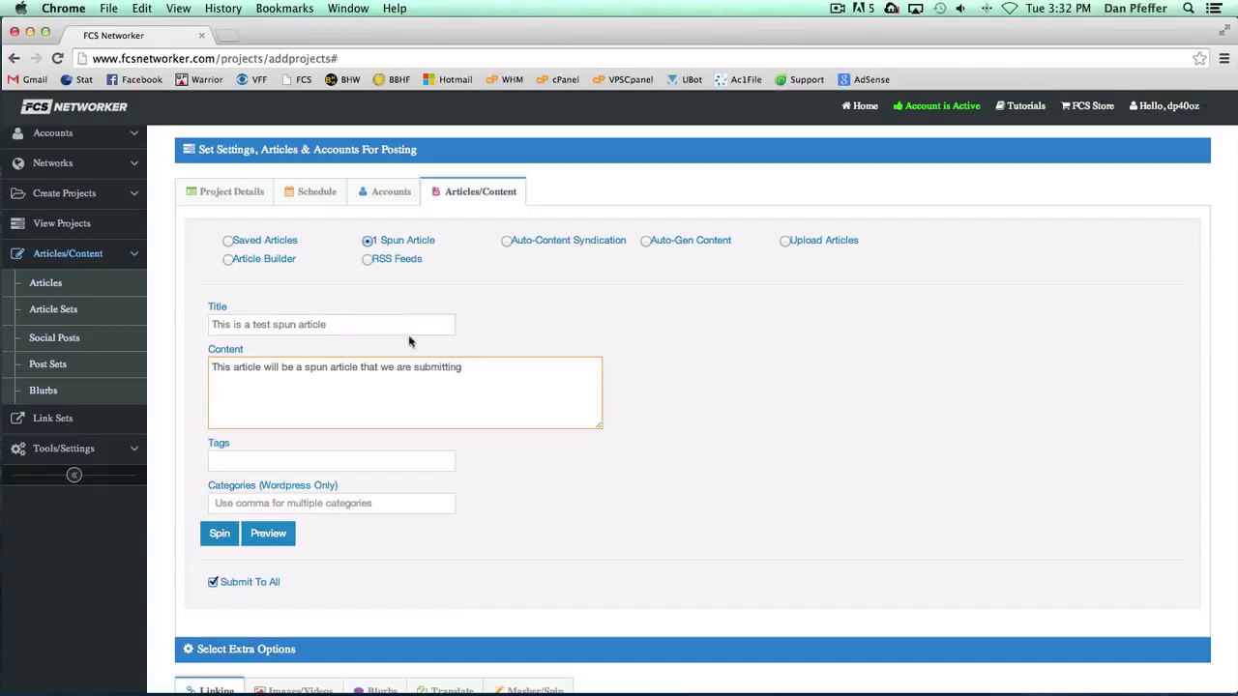
Step: Spin the article's title and content automatically and preview one spun version
{"action": "left_click", "coordinate": [215, 533]}
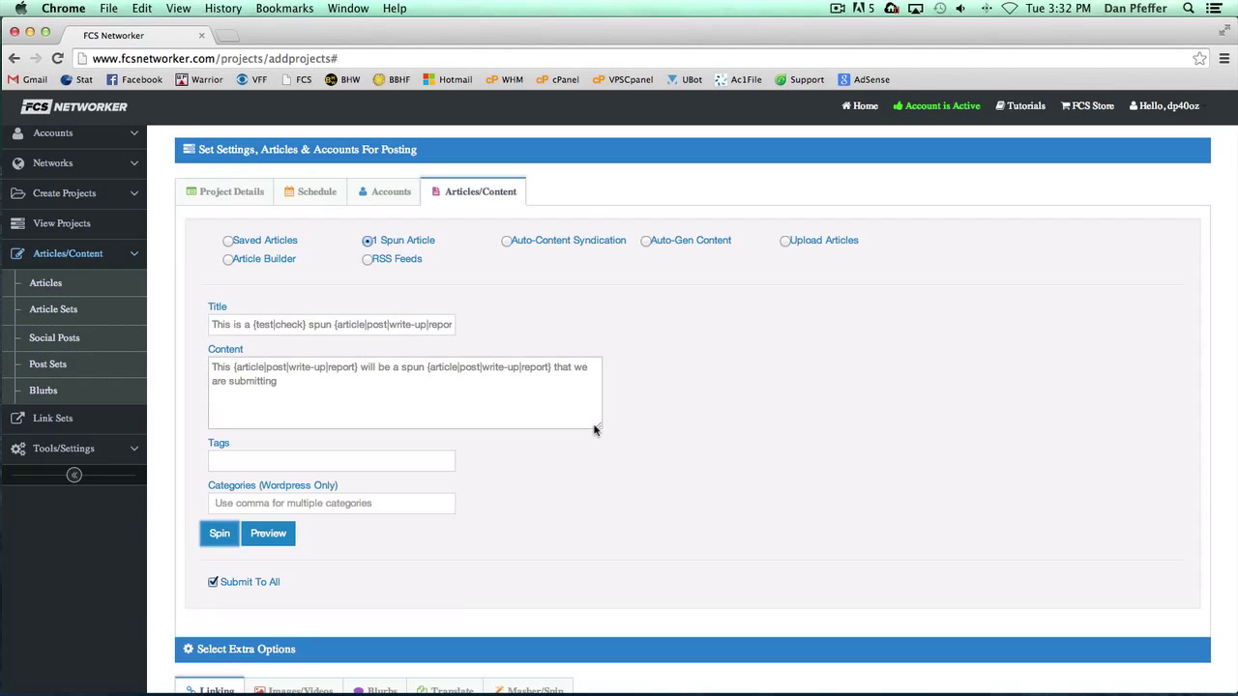
{"action": "left_click", "coordinate": [269, 532]}
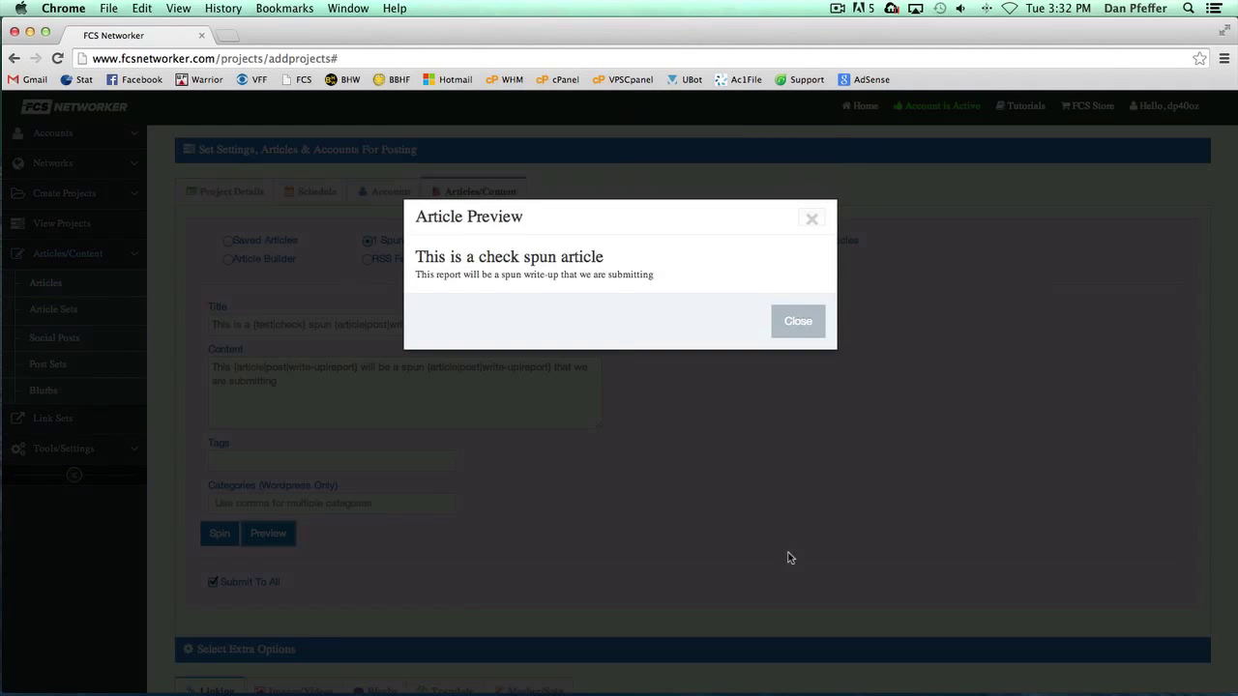
{"action": "left_click", "coordinate": [797, 321]}
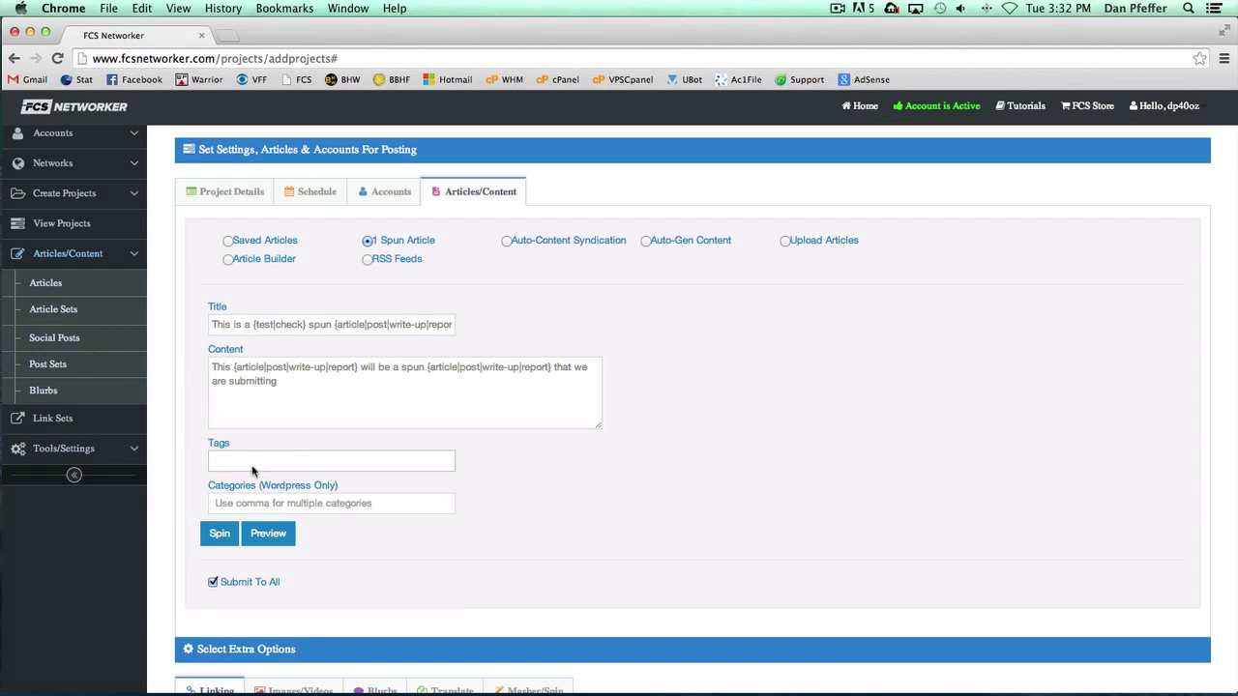
{"action": "left_click", "coordinate": [252, 471]}
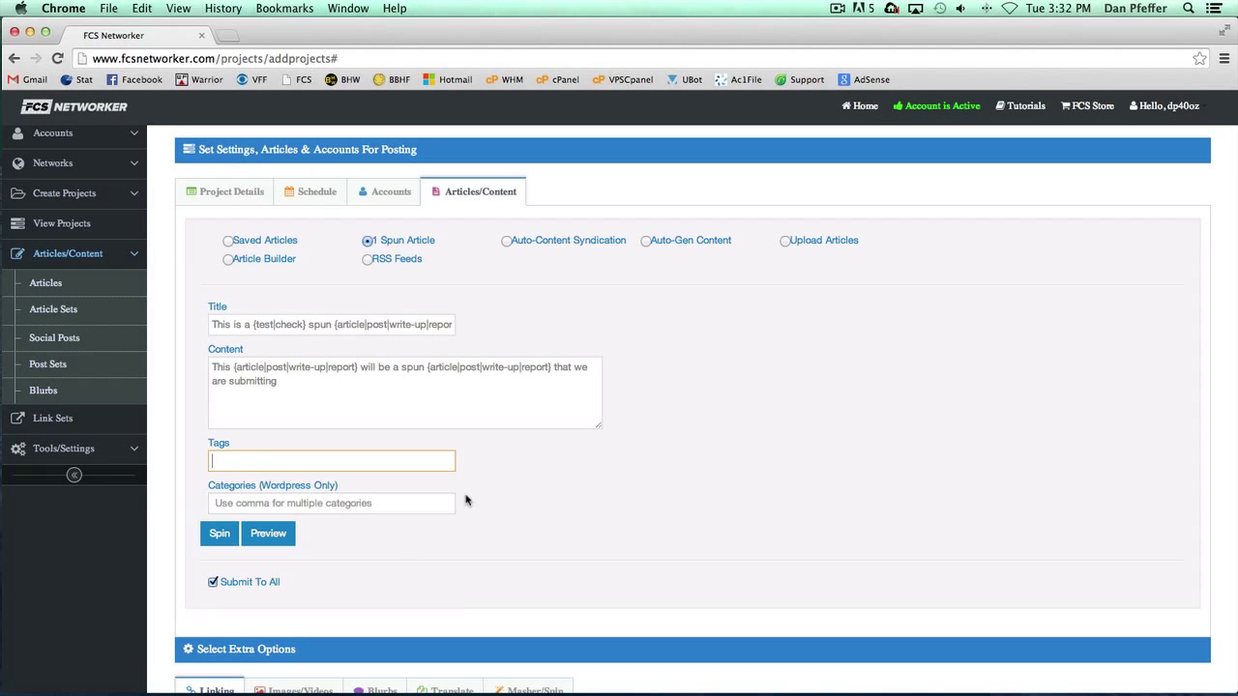
{"action": "left_click", "coordinate": [214, 583]}
{"action": "left_click", "coordinate": [213, 583]}
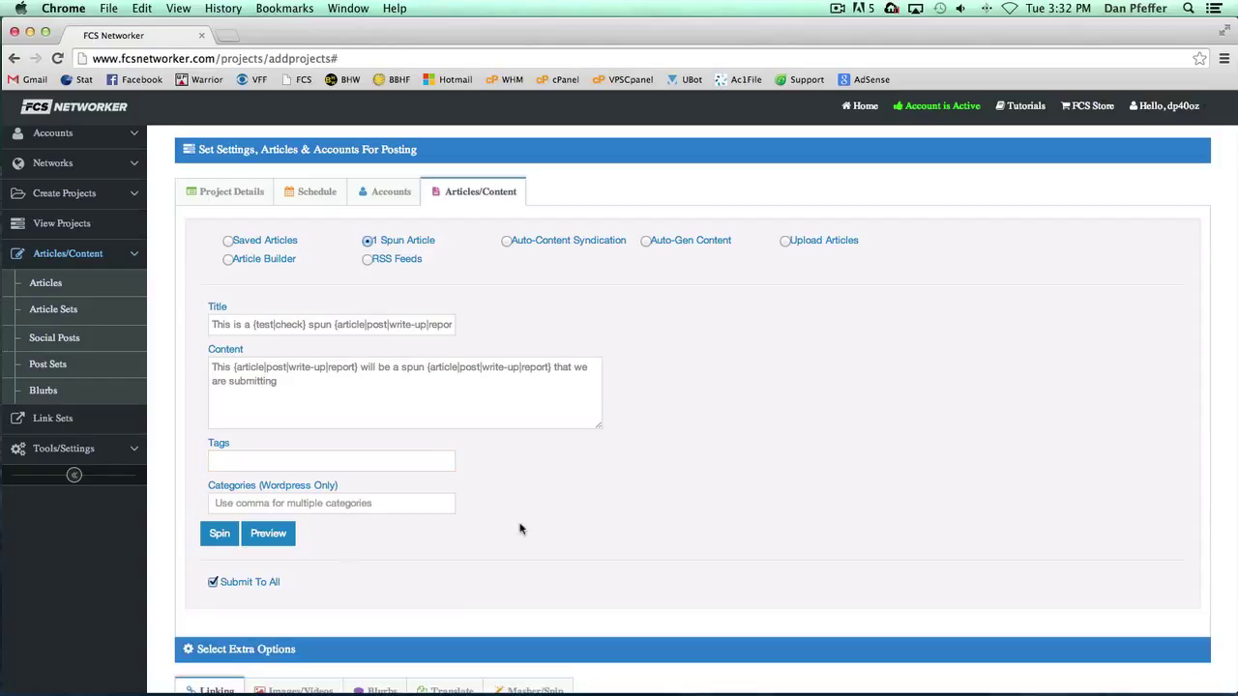
Step: Check how many accounts are selected for the project and go back to the spun article's submission settings
{"action": "left_click", "coordinate": [390, 193]}
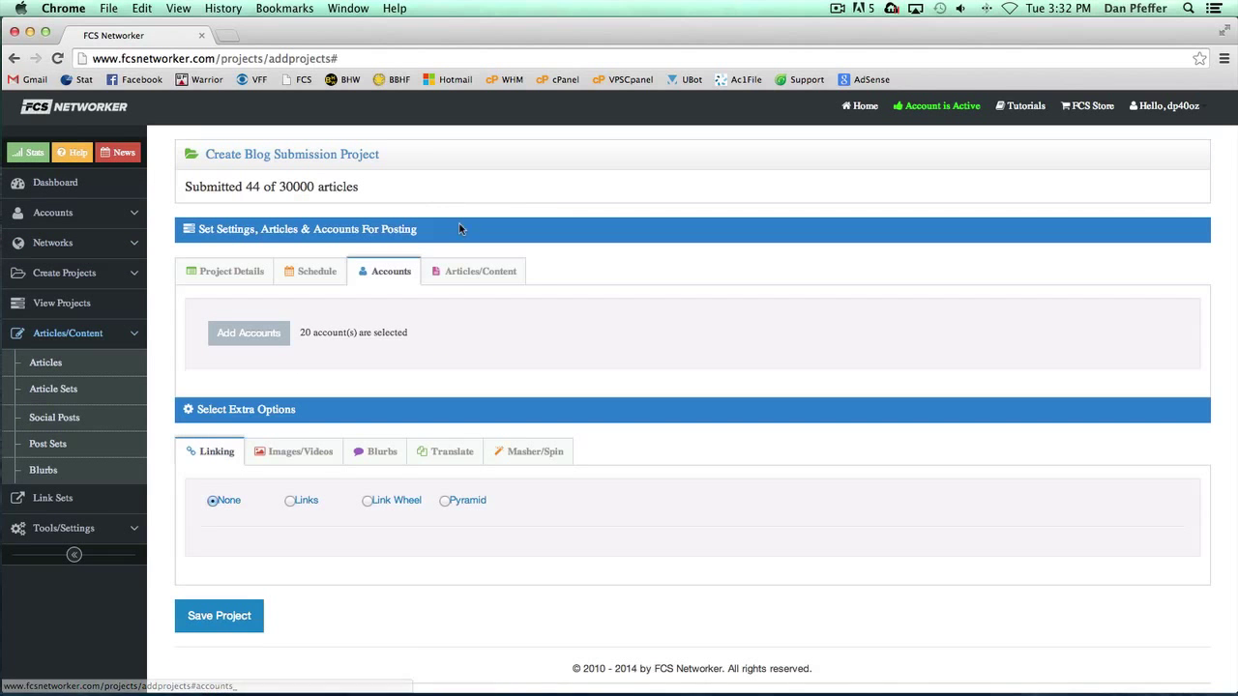
{"action": "left_click", "coordinate": [463, 276]}
{"action": "scroll", "coordinate": [326, 438], "scroll_direction": "down", "scroll_amount": 5}
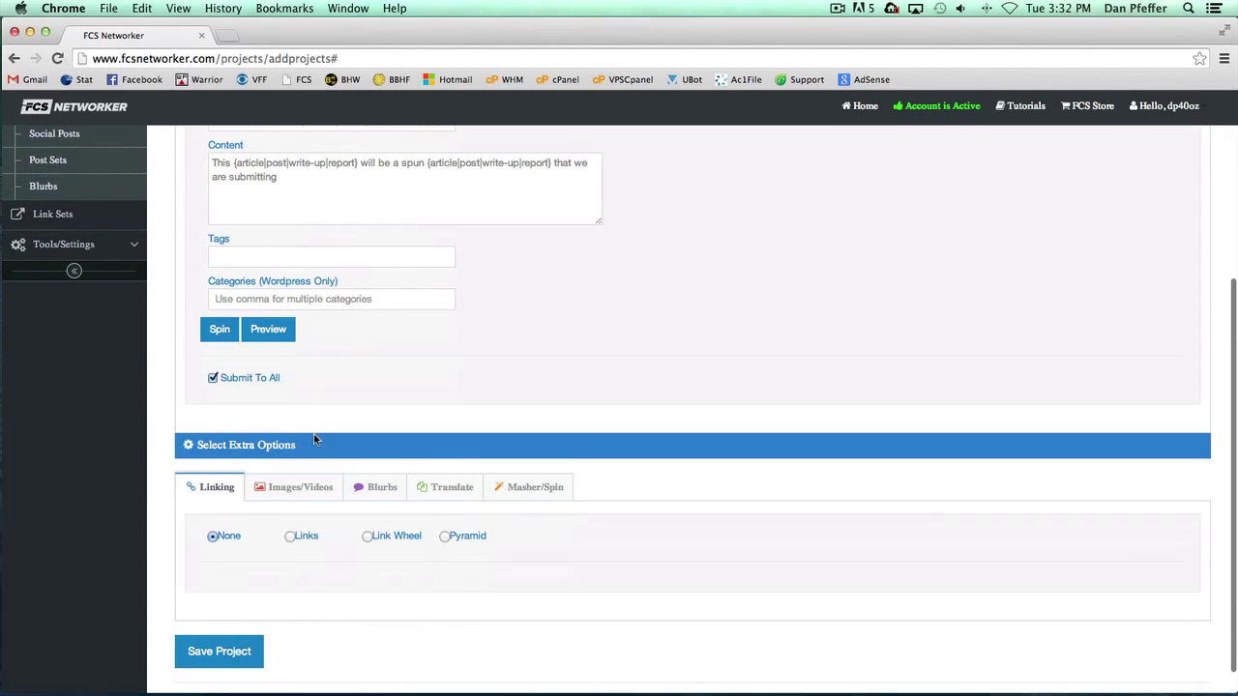
{"action": "scroll", "coordinate": [326, 438], "scroll_direction": "up", "scroll_amount": 3}
{"action": "scroll", "coordinate": [281, 310], "scroll_direction": "up", "scroll_amount": 2}
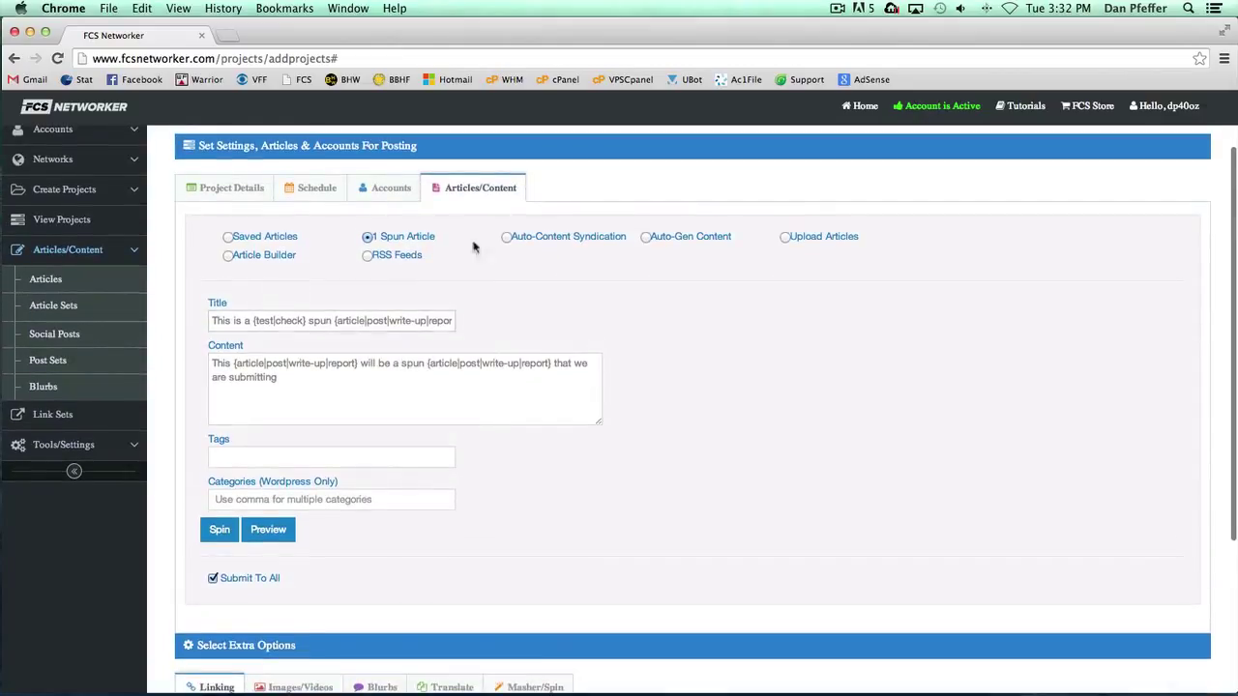
Step: Turn off Submit To All for the spun article, try 10 as the number of articles and clear it
{"action": "left_click", "coordinate": [213, 578]}
{"action": "left_click", "coordinate": [227, 616]}
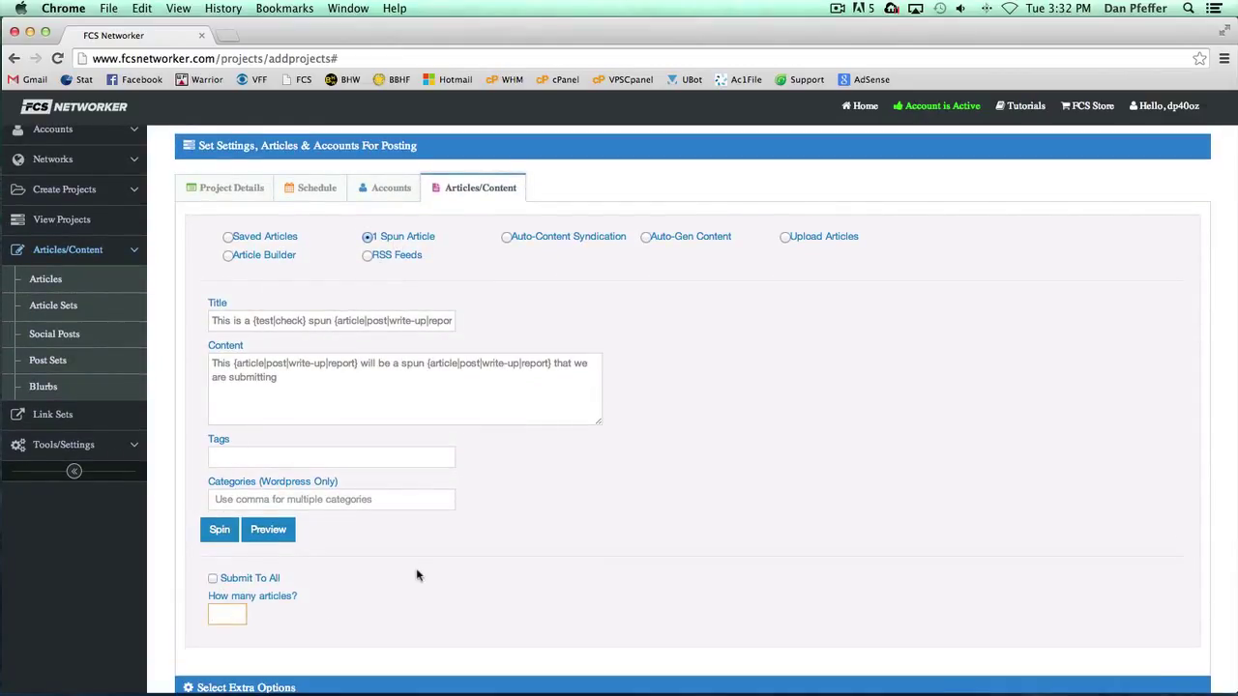
{"action": "type", "text": "10"}
{"action": "left_click_drag", "start_coordinate": [230, 613], "coordinate": [209, 616]}
{"action": "key", "text": "BackSpace"}
Step: Review the project's account selection again and return to the spun article's article-count setting
{"action": "left_click", "coordinate": [385, 191]}
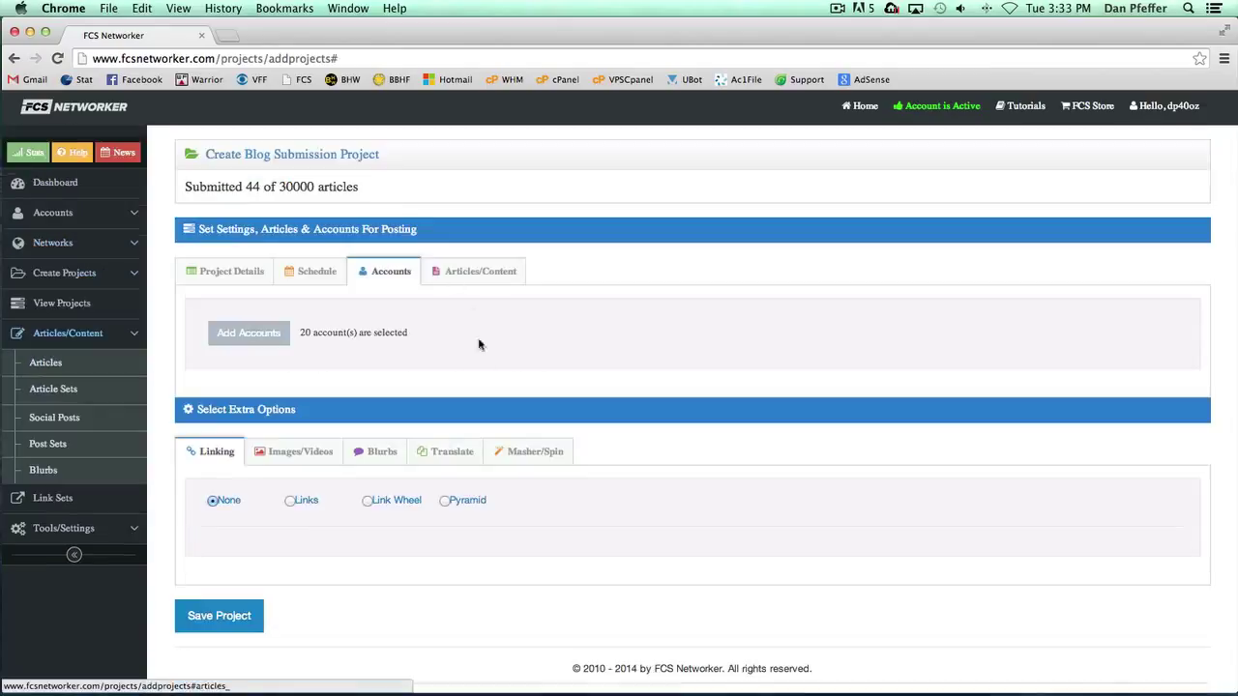
{"action": "left_click", "coordinate": [507, 274]}
{"action": "scroll", "coordinate": [431, 384], "scroll_direction": "down", "scroll_amount": 2}
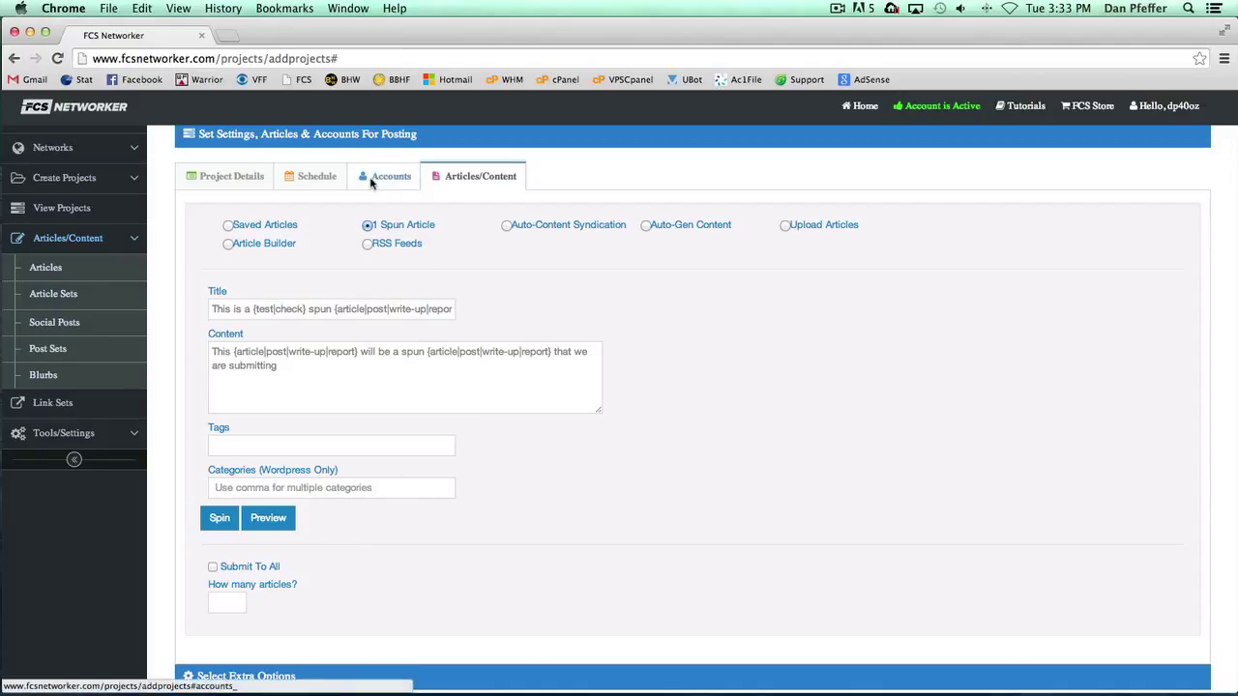
Step: Try 100 as the spun article's number of articles, then turn Submit To All back on instead
{"action": "left_click", "coordinate": [224, 606]}
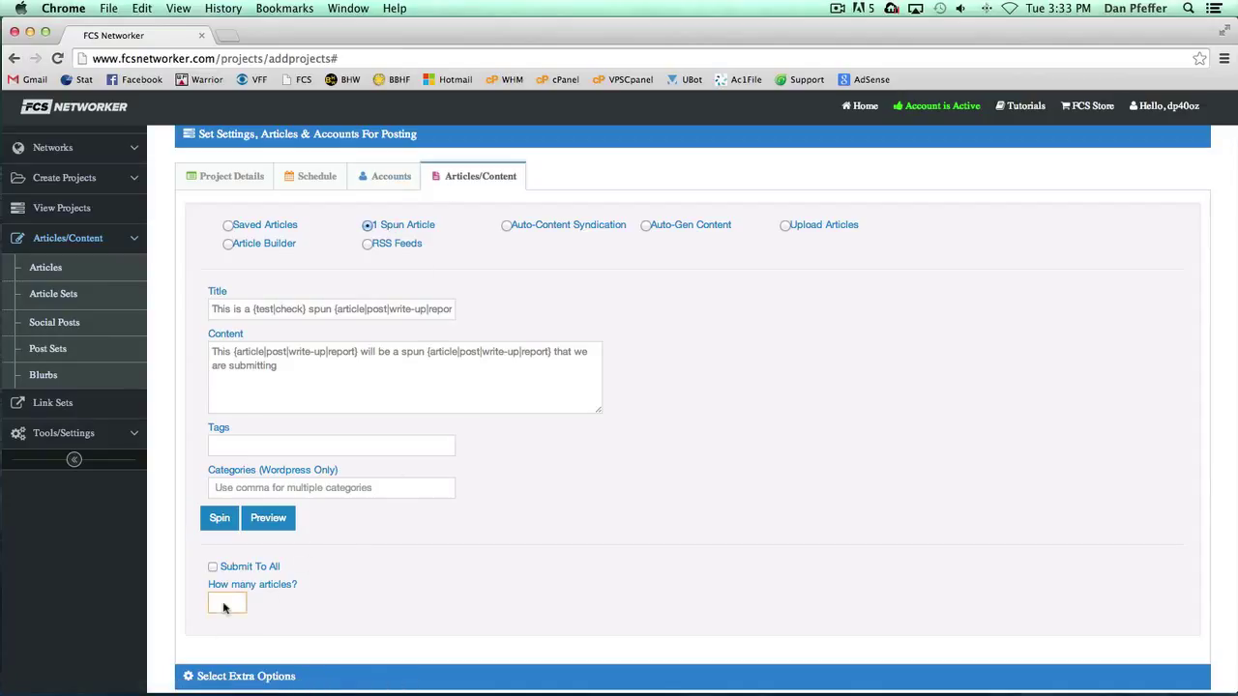
{"action": "type", "text": "100"}
{"action": "key", "text": "BackSpace"}
{"action": "left_click", "coordinate": [212, 567]}
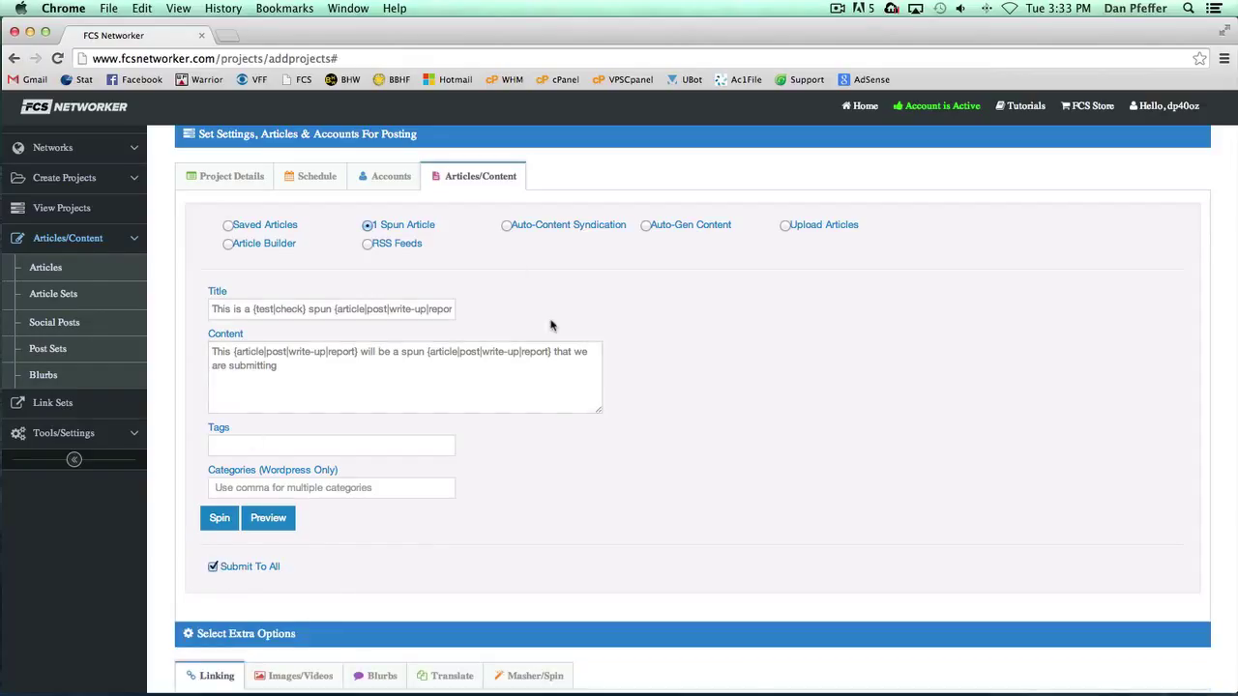
Step: Examine the spun article's WordPress-only Categories setting and place the cursor in its empty field
{"action": "scroll", "coordinate": [551, 326], "scroll_direction": "up", "scroll_amount": 1}
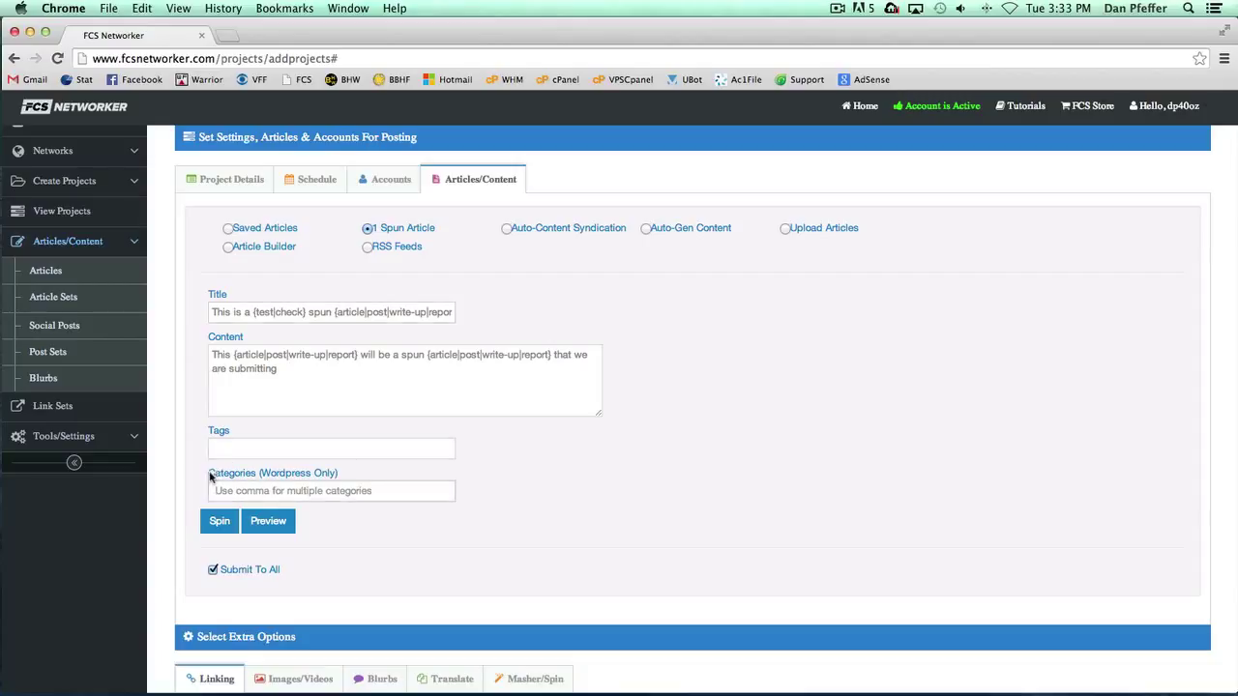
{"action": "left_click_drag", "start_coordinate": [208, 473], "coordinate": [342, 473]}
{"action": "left_click", "coordinate": [343, 473]}
{"action": "left_click", "coordinate": [224, 493]}
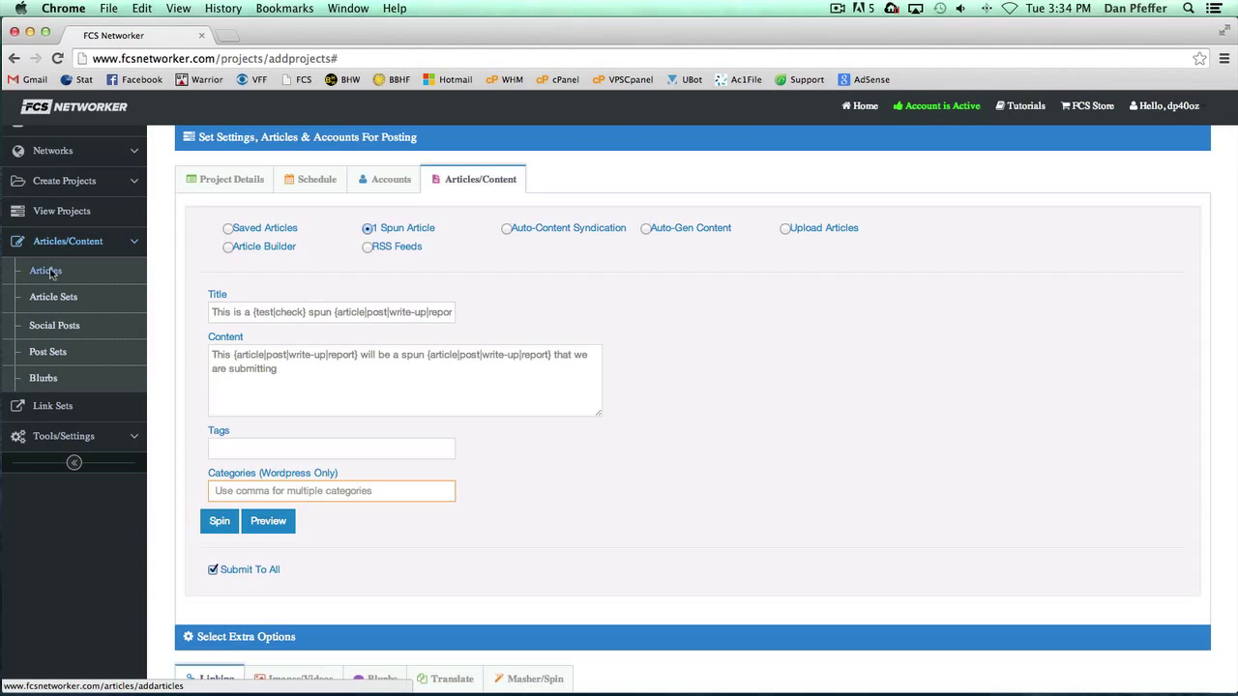
Step: Switch the content source to Upload Articles, name the articles TestName, and open the article file chooser and cancel it
{"action": "left_click", "coordinate": [786, 228]}
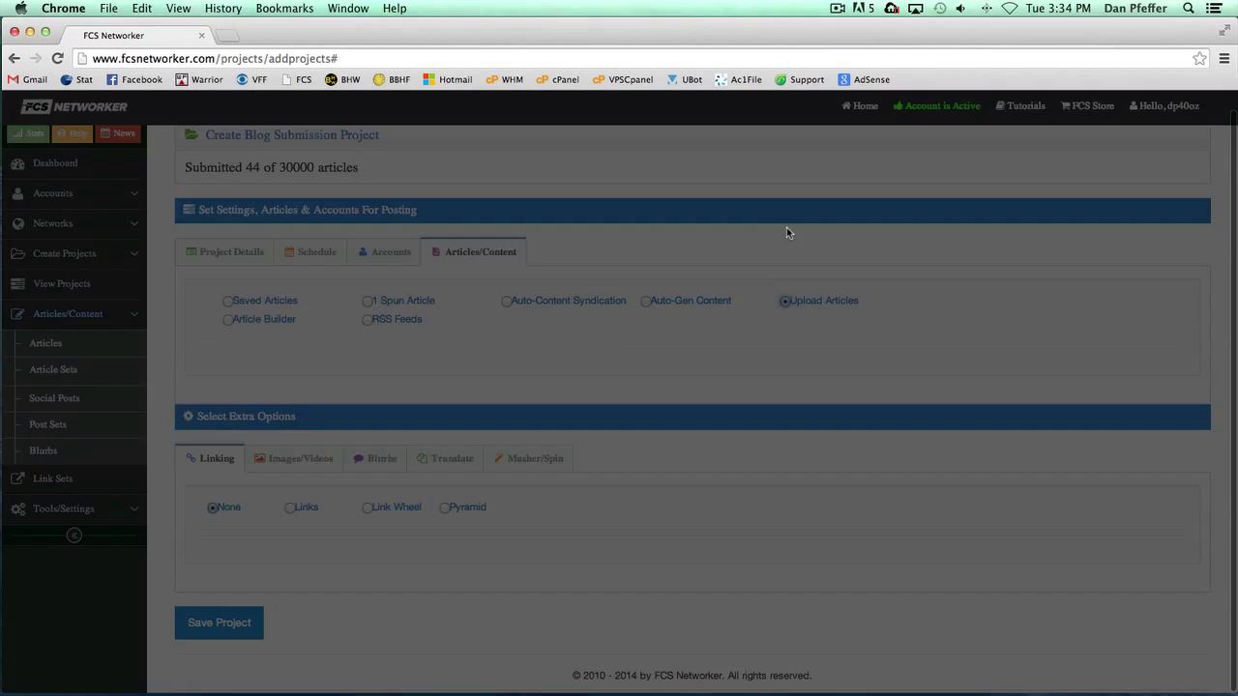
{"action": "left_click", "coordinate": [472, 320]}
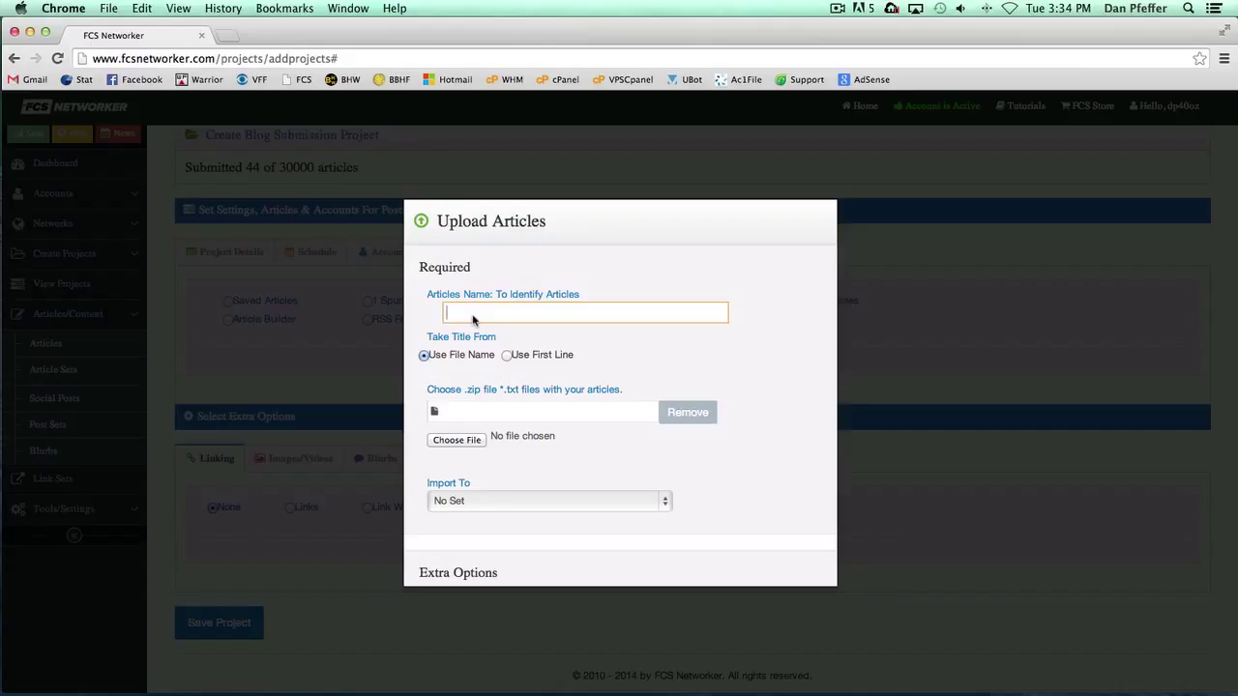
{"action": "type", "text": "TestName"}
{"action": "scroll", "coordinate": [629, 365], "scroll_direction": "down", "scroll_amount": 2}
{"action": "left_click", "coordinate": [456, 410]}
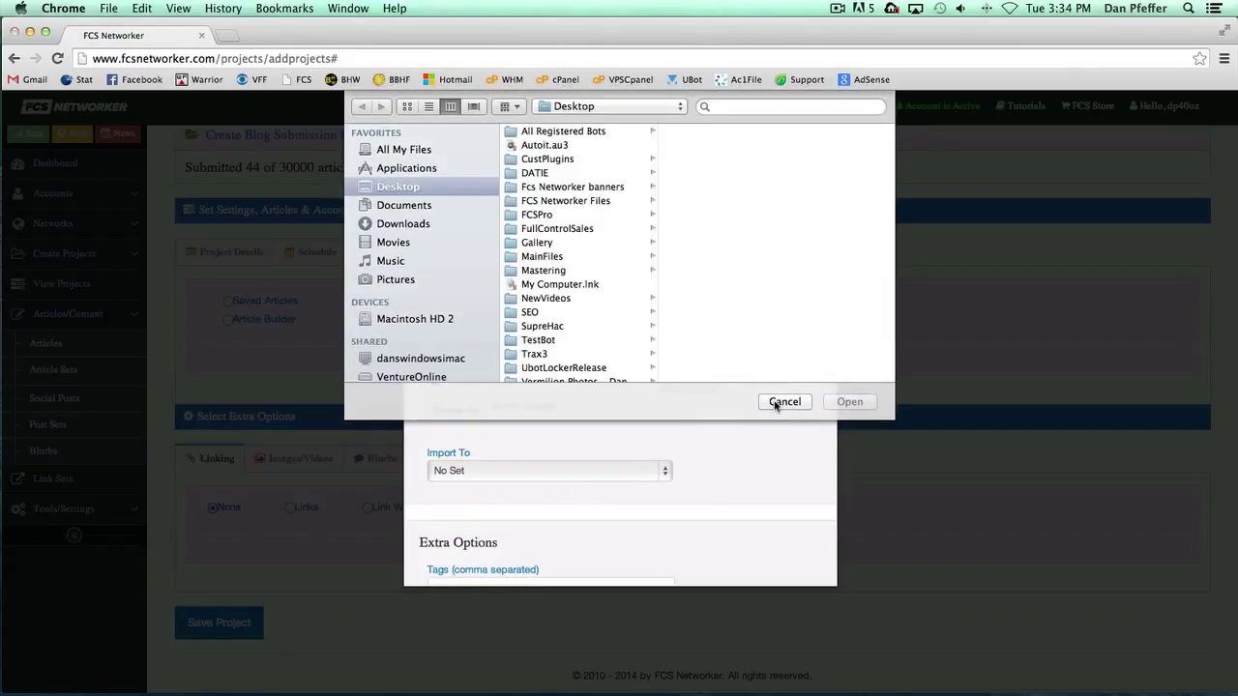
{"action": "left_click", "coordinate": [781, 402]}
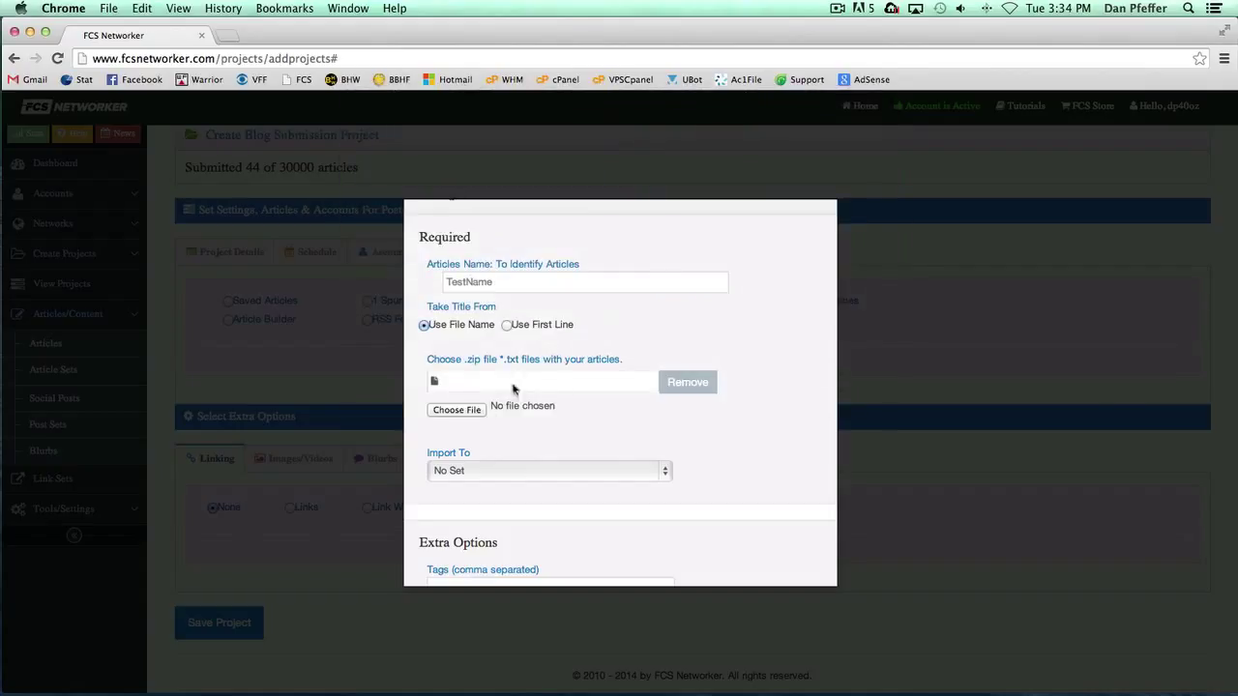
Step: Set the uploaded articles to import to a new set named TestProject
{"action": "scroll", "coordinate": [648, 400], "scroll_direction": "down", "scroll_amount": 3}
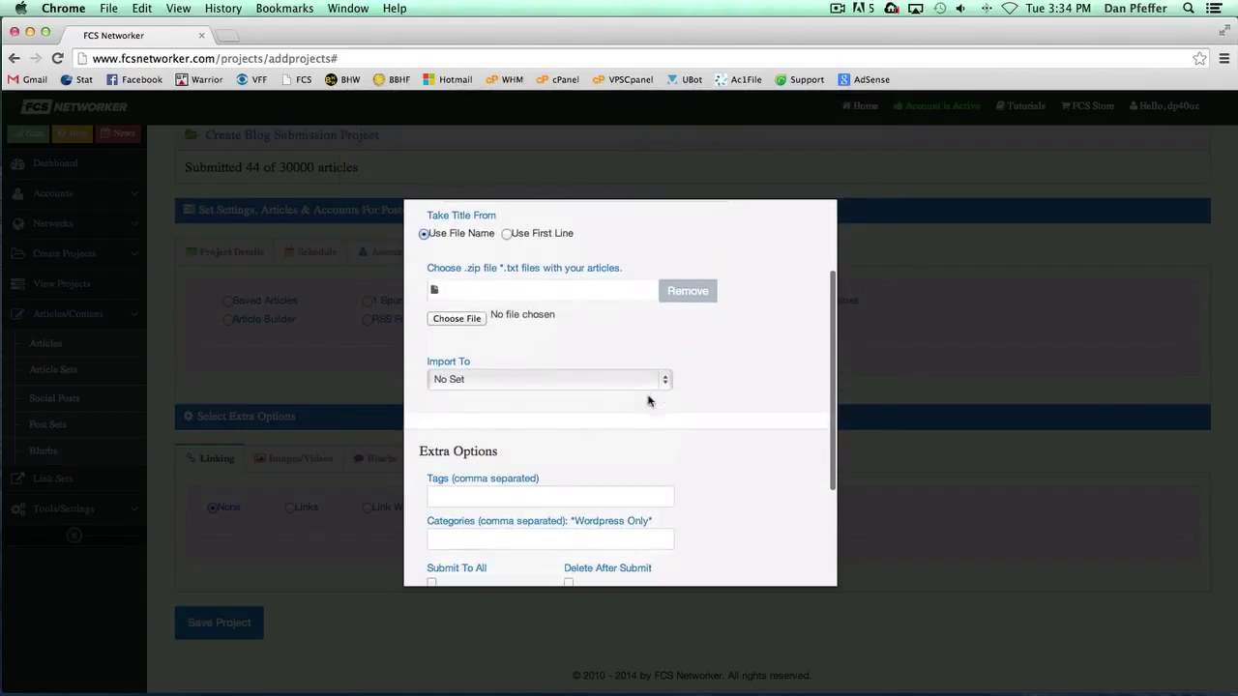
{"action": "left_click", "coordinate": [535, 379]}
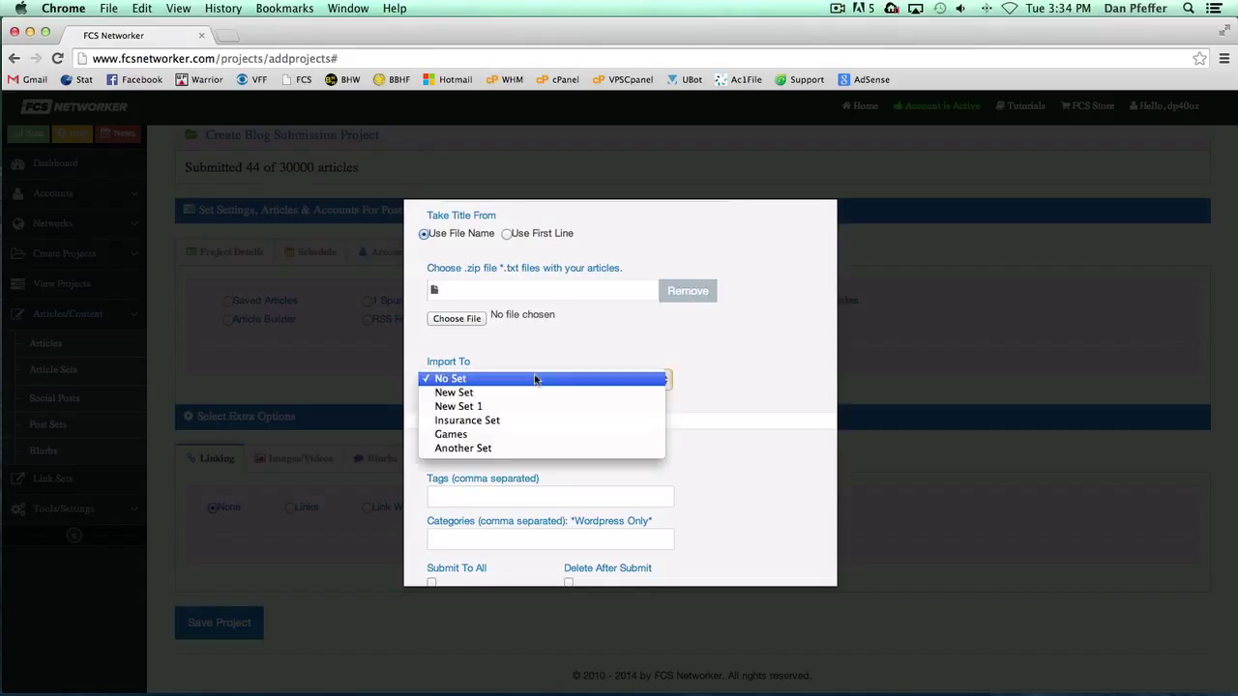
{"action": "left_click", "coordinate": [552, 392]}
{"action": "left_click", "coordinate": [512, 425]}
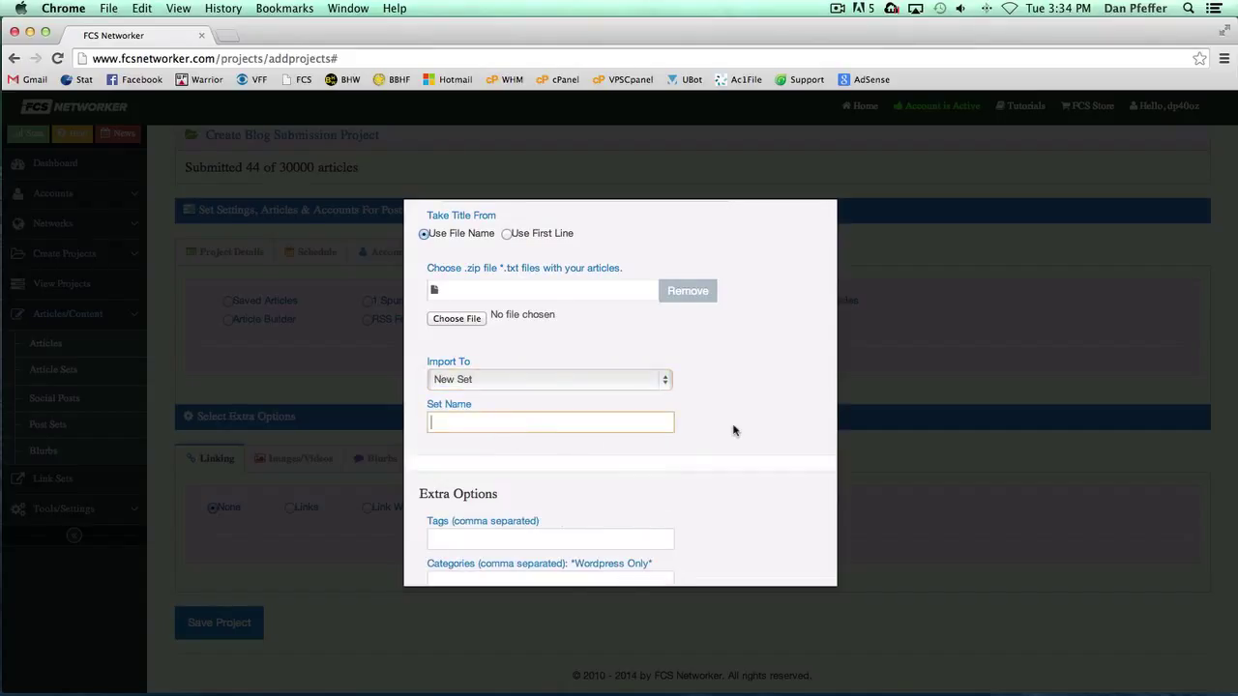
{"action": "scroll", "coordinate": [733, 430], "scroll_direction": "up", "scroll_amount": 1}
{"action": "type", "text": "Test"}
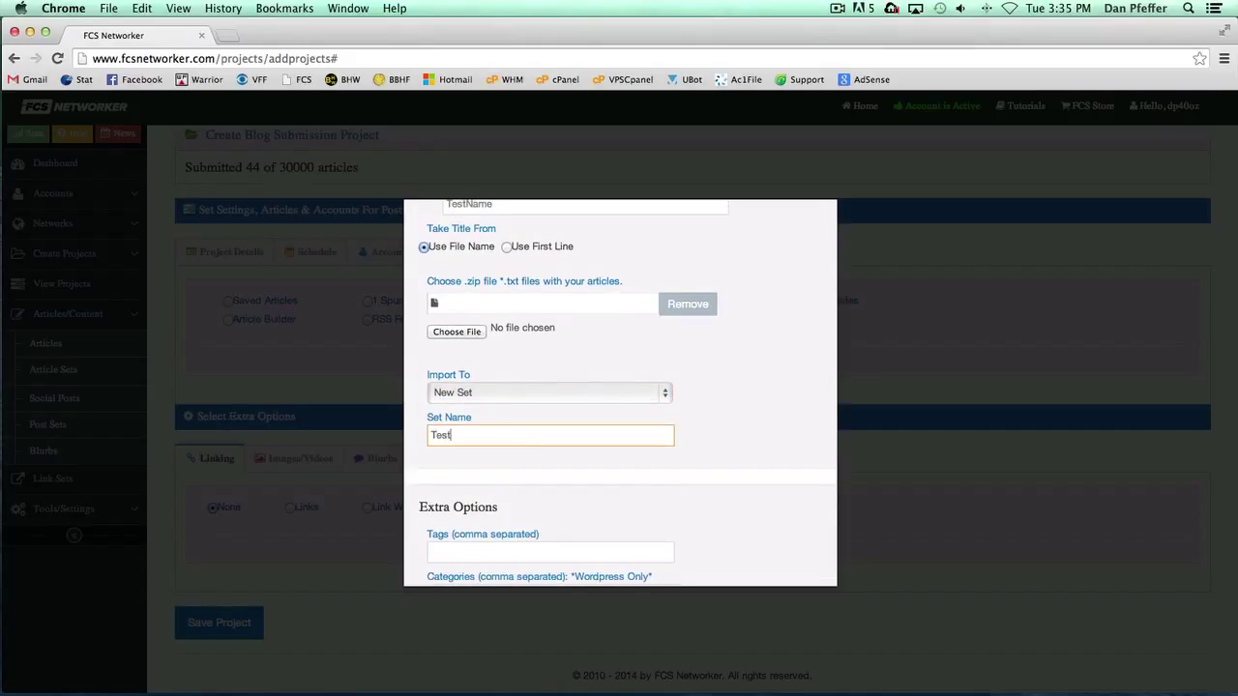
{"action": "type", "text": "Project"}
Step: Try Submit To All, enter 1 as the number of accounts to submit to instead, and close the upload form without adding articles
{"action": "scroll", "coordinate": [735, 430], "scroll_direction": "down", "scroll_amount": 3}
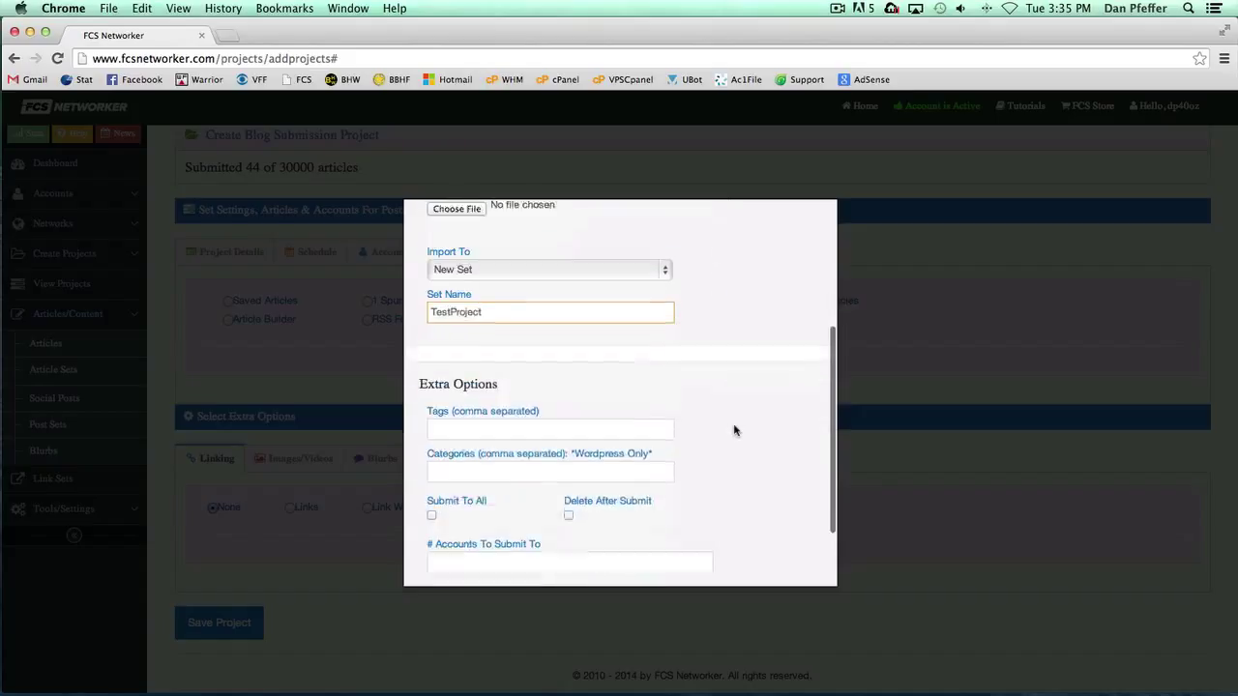
{"action": "scroll", "coordinate": [732, 428], "scroll_direction": "down", "scroll_amount": 2}
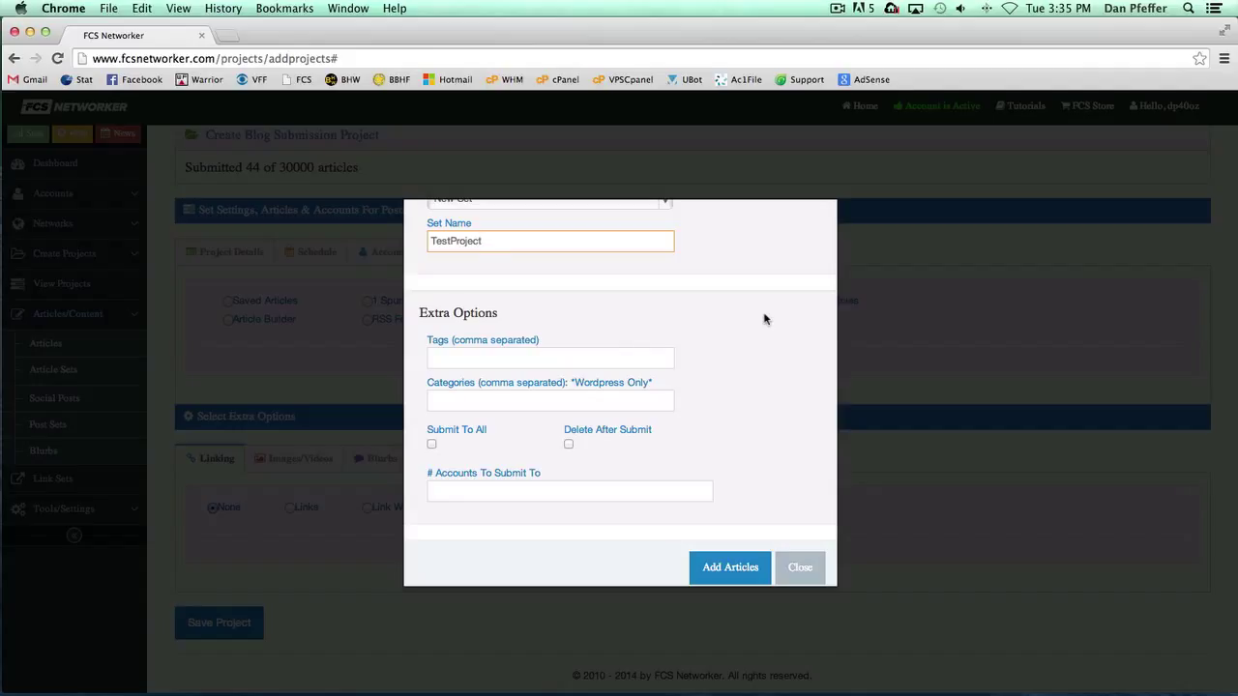
{"action": "scroll", "coordinate": [764, 319], "scroll_direction": "down", "scroll_amount": 1}
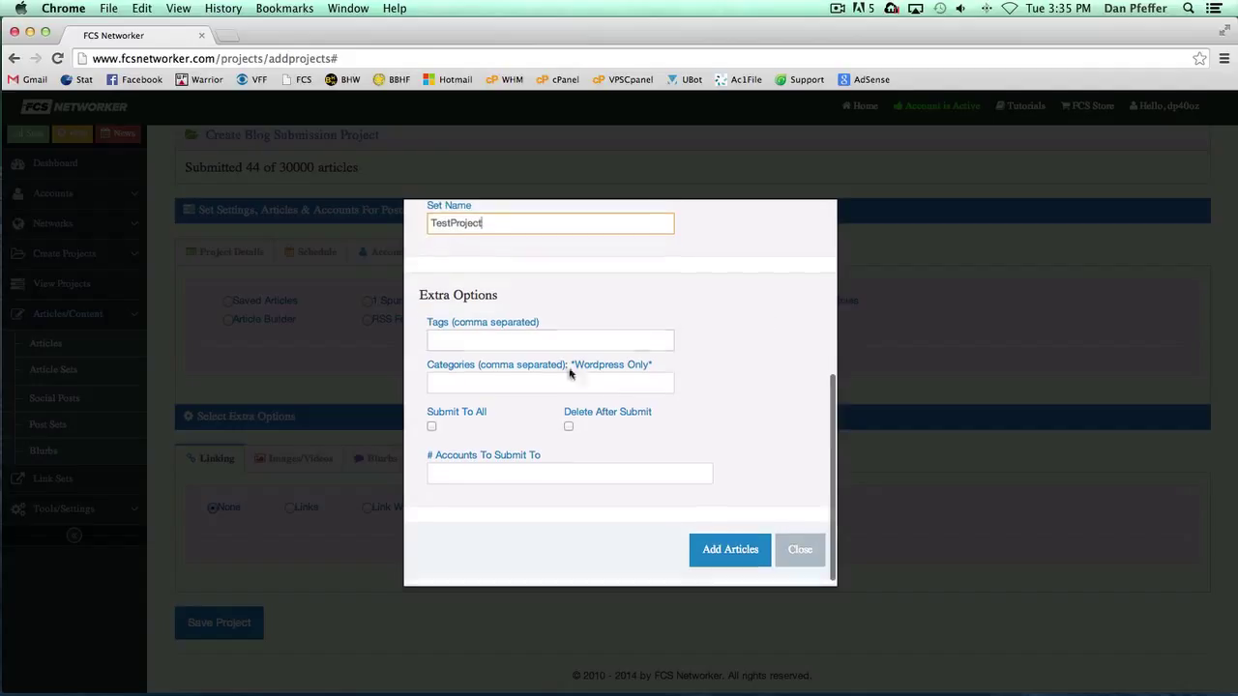
{"action": "left_click", "coordinate": [431, 430]}
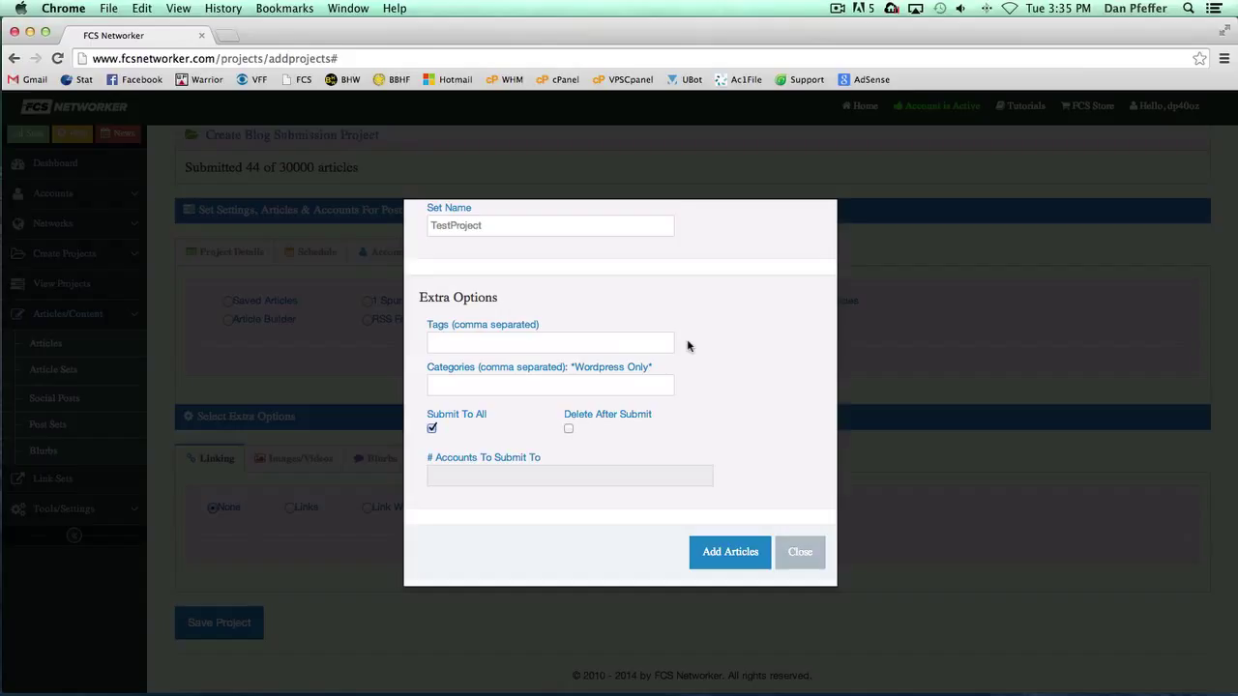
{"action": "left_click", "coordinate": [431, 429]}
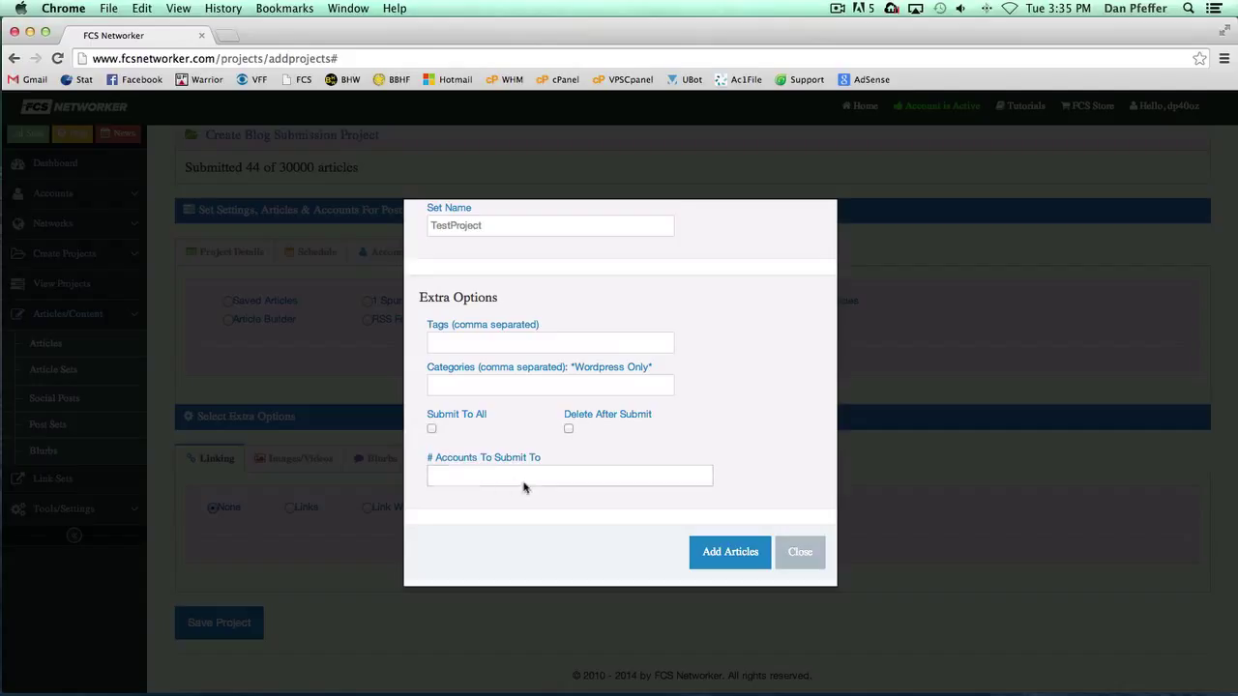
{"action": "left_click", "coordinate": [495, 481]}
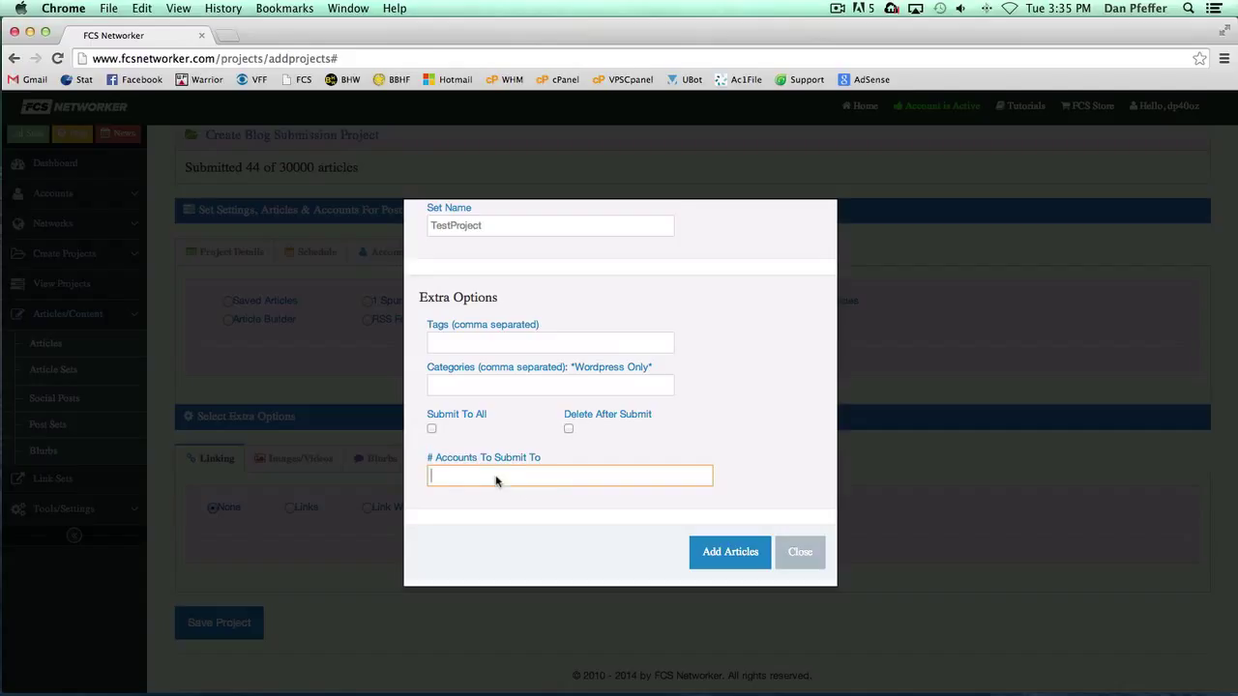
{"action": "type", "text": "1"}
{"action": "left_click", "coordinate": [809, 559]}
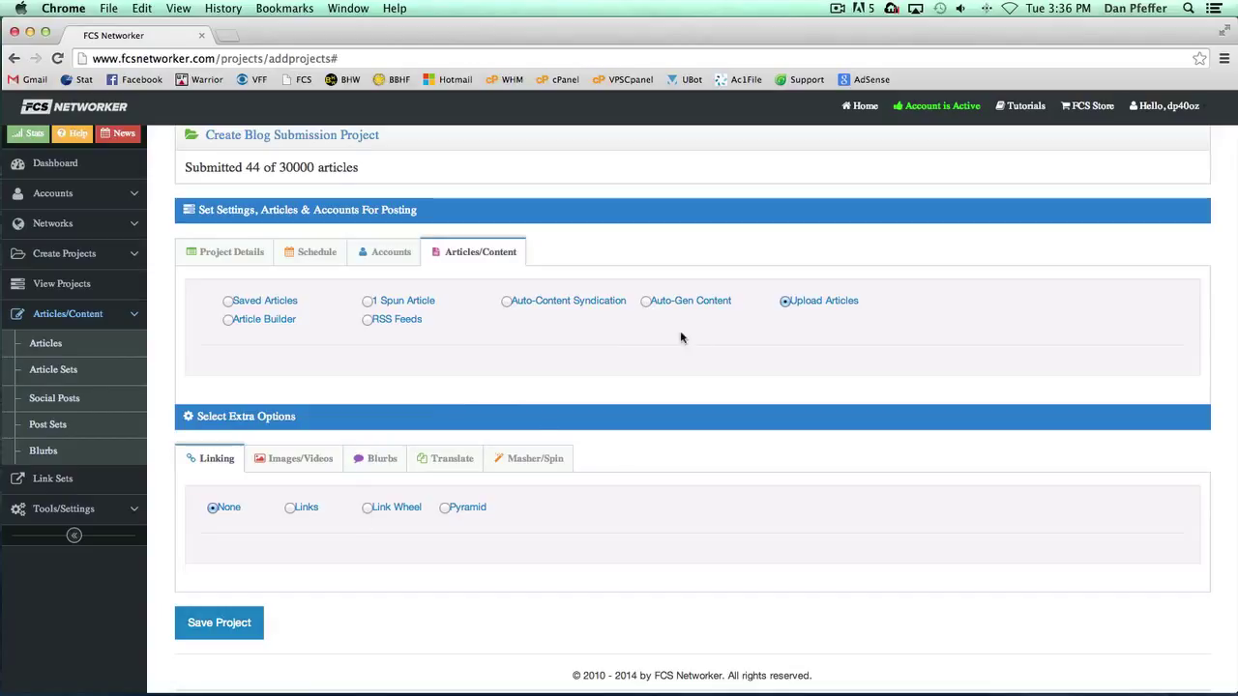
{"action": "left_click", "coordinate": [238, 617]}
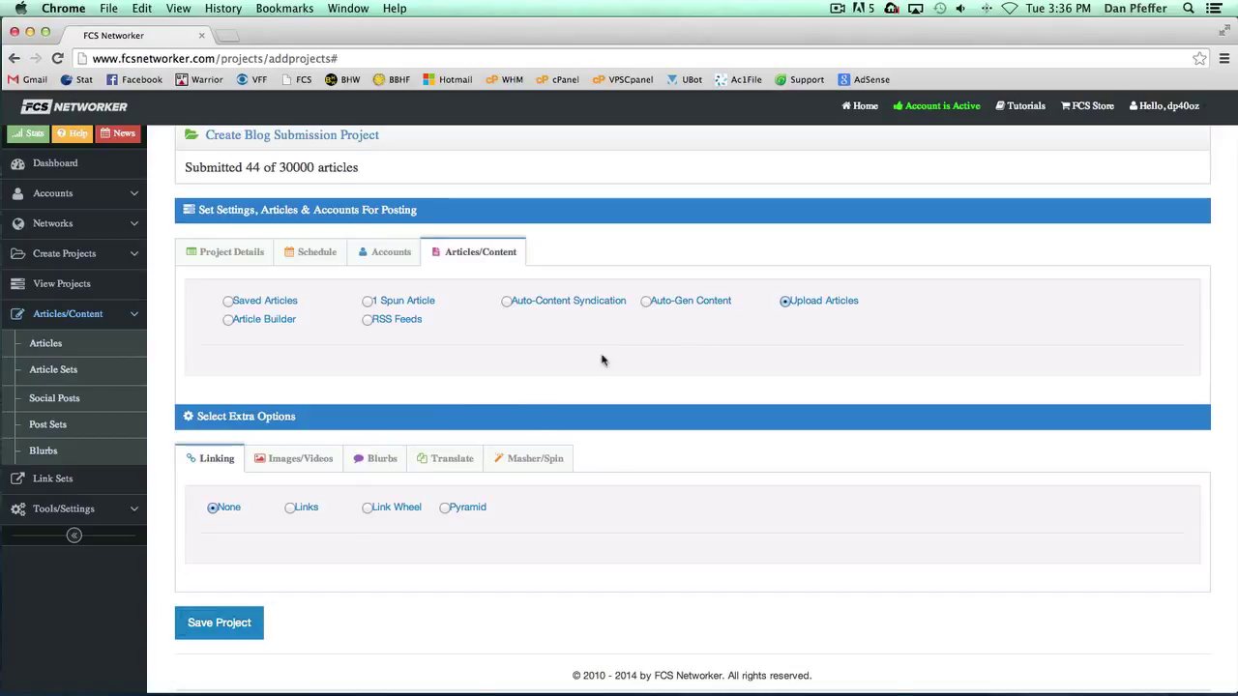